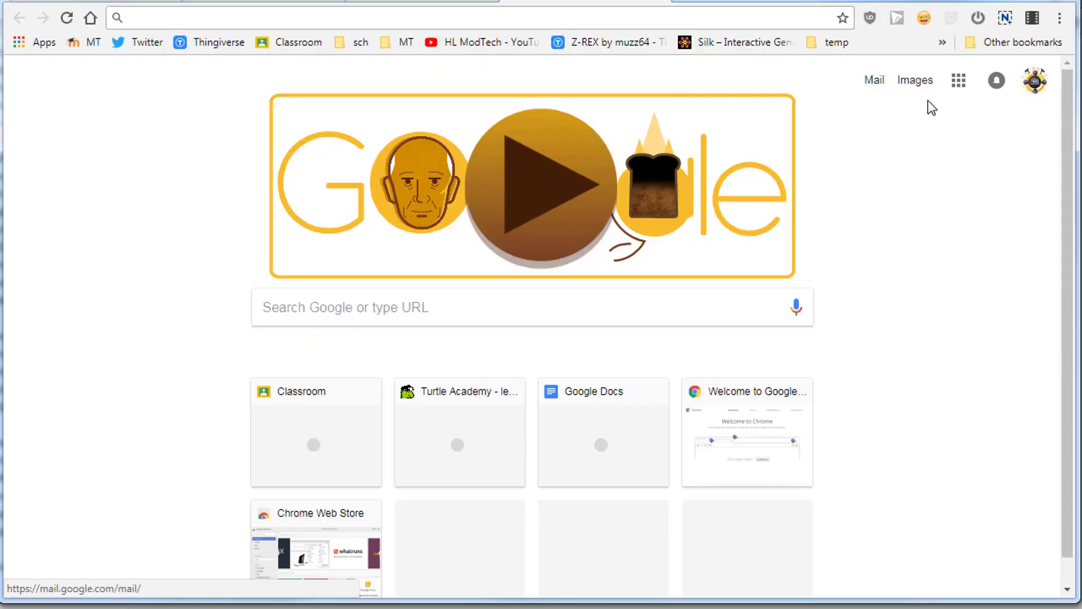
Open the Google apps grid at the top right of Chrome's new tab page
left_click(959, 82)
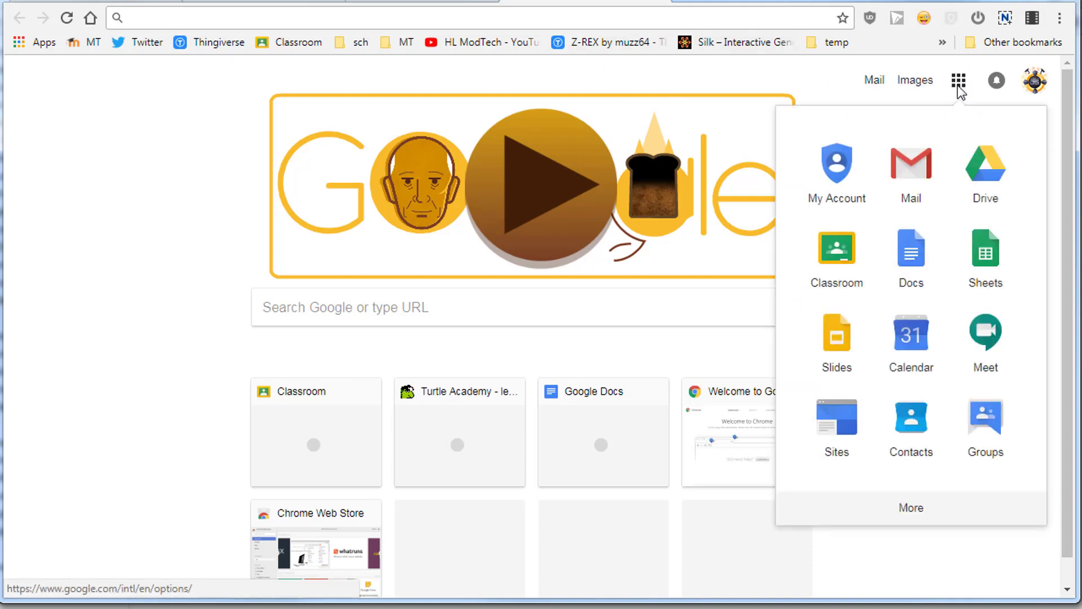
Create a blank Google Doc at normal zoom and title it 'pics mdh'
left_click(914, 272)
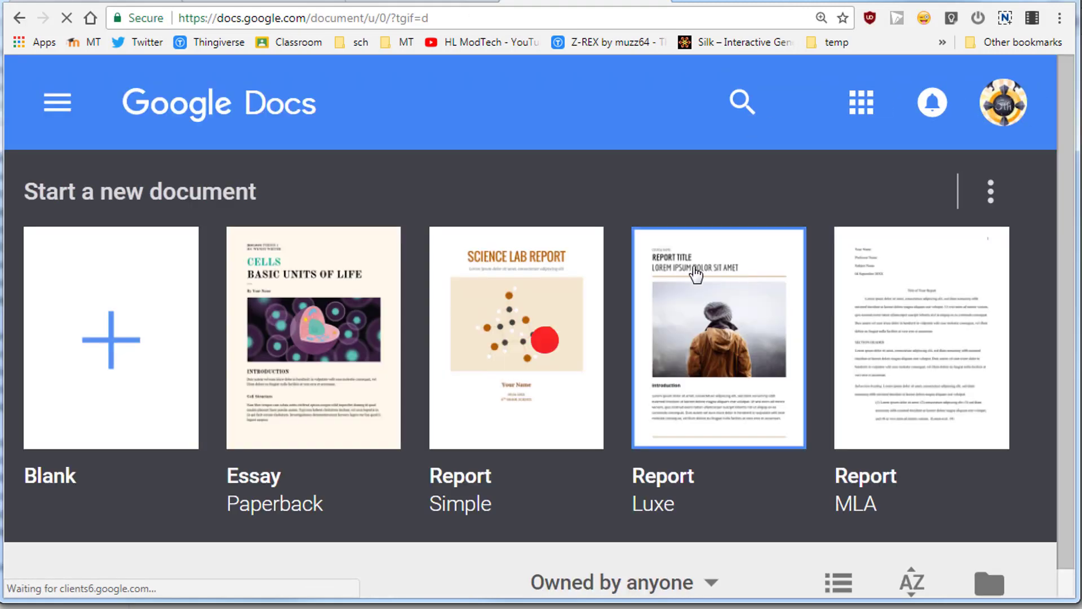
left_click(120, 343)
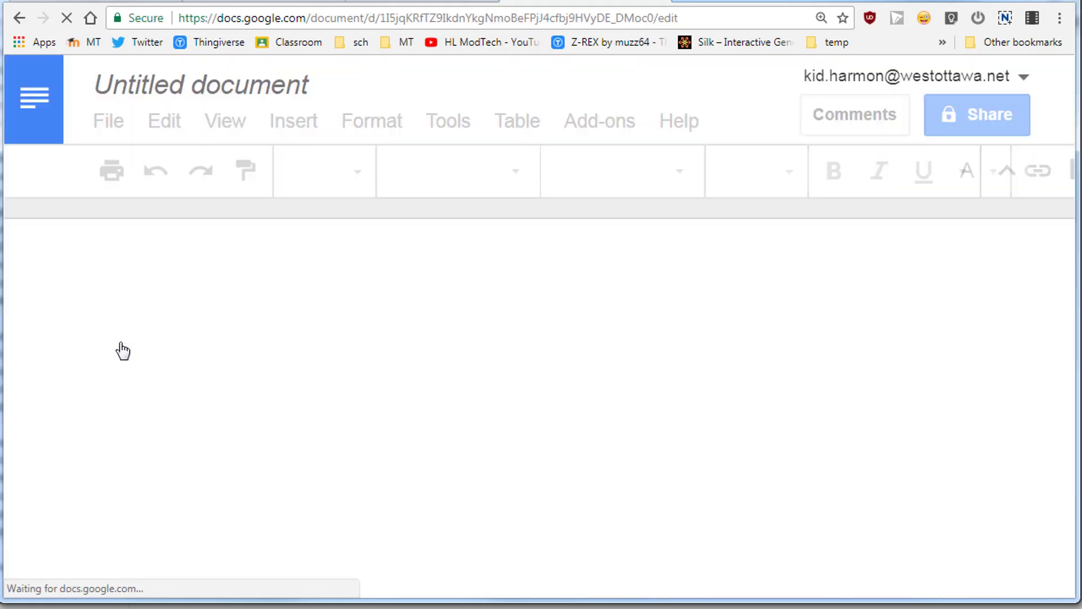
key("ctrl+0")
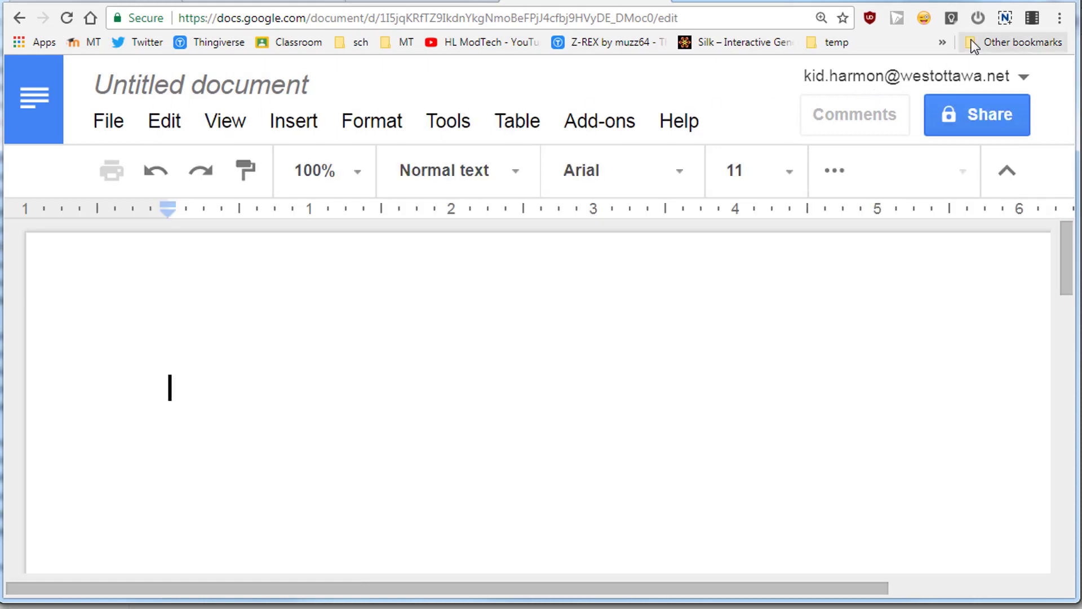
left_click(160, 73)
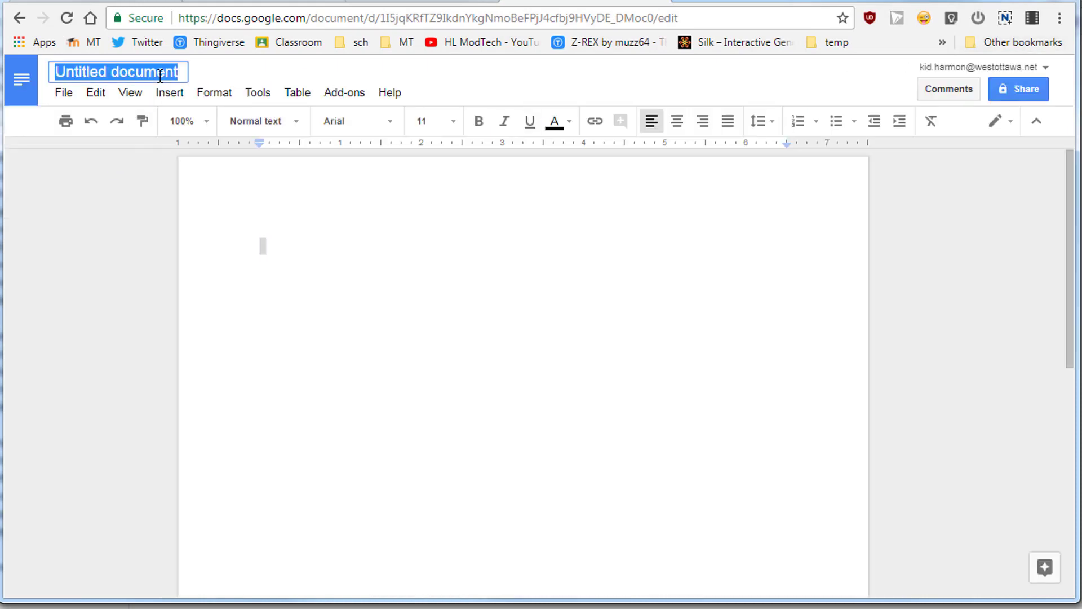
type("pic")
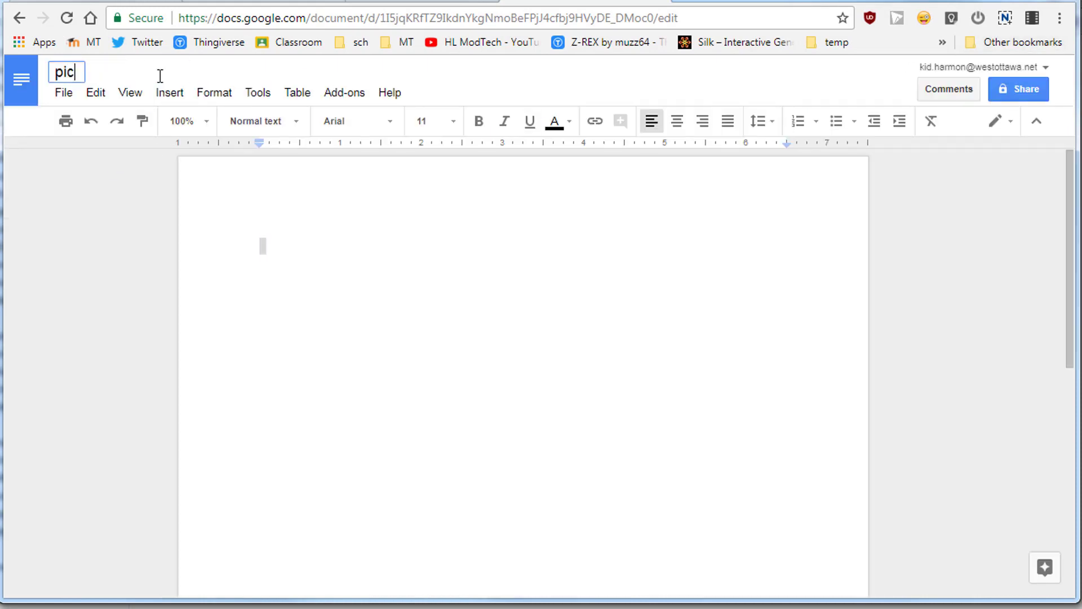
type("s mdh")
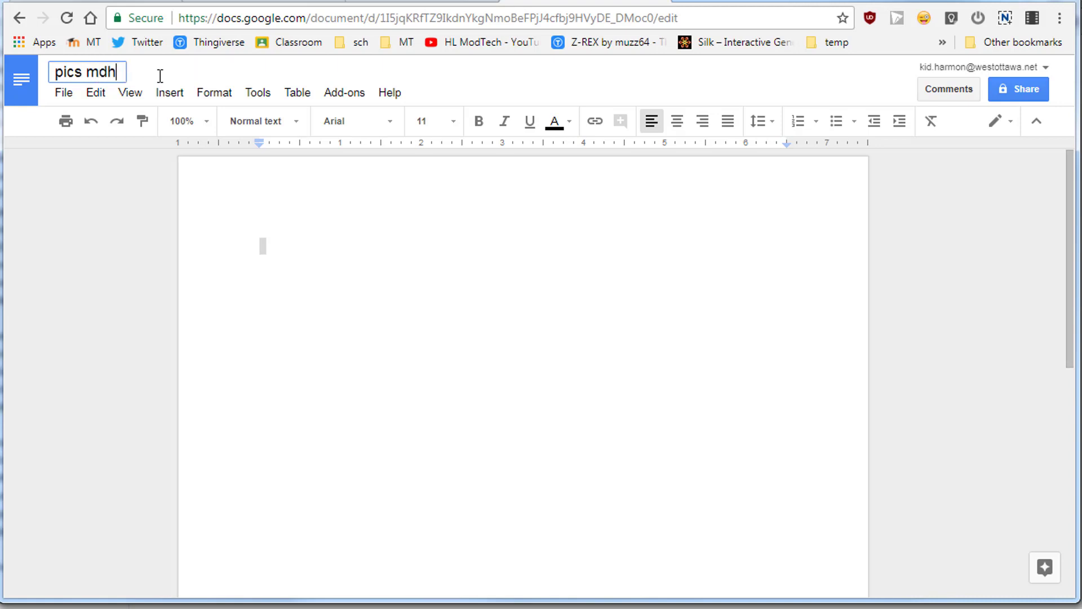
left_click(157, 243)
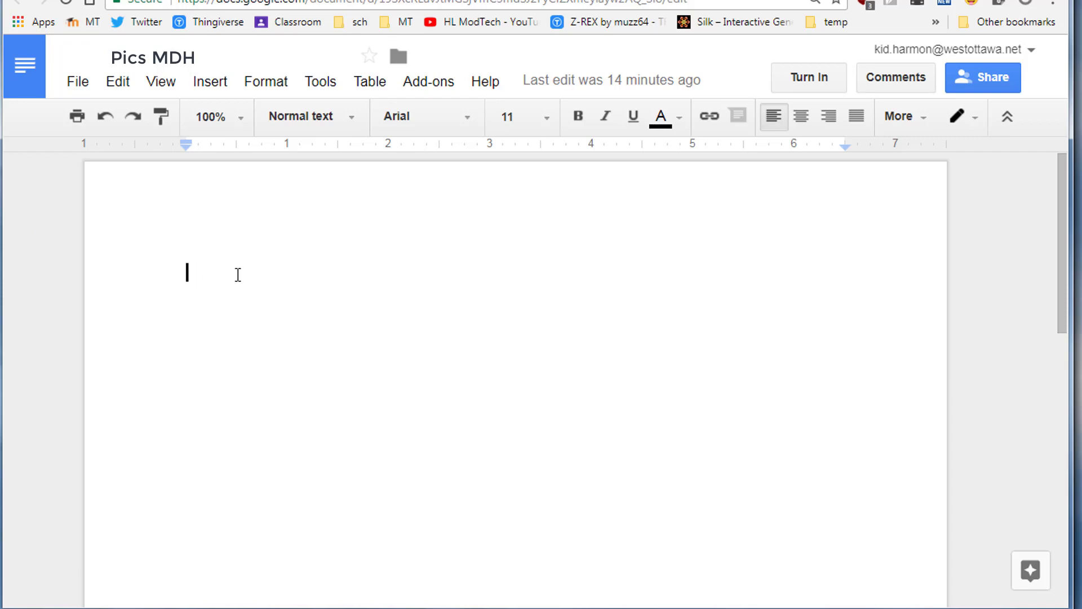
Type your name and 'Pictures of things I like', then set both lines in Lobster, size 24
type("Mike Harmon ")
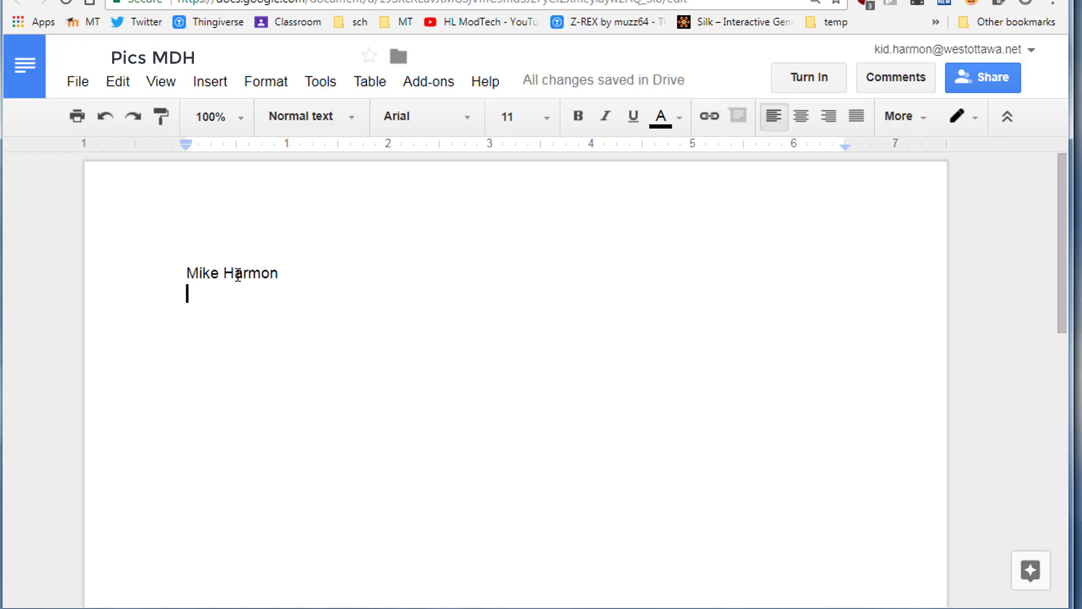
type("Pictures of things I like")
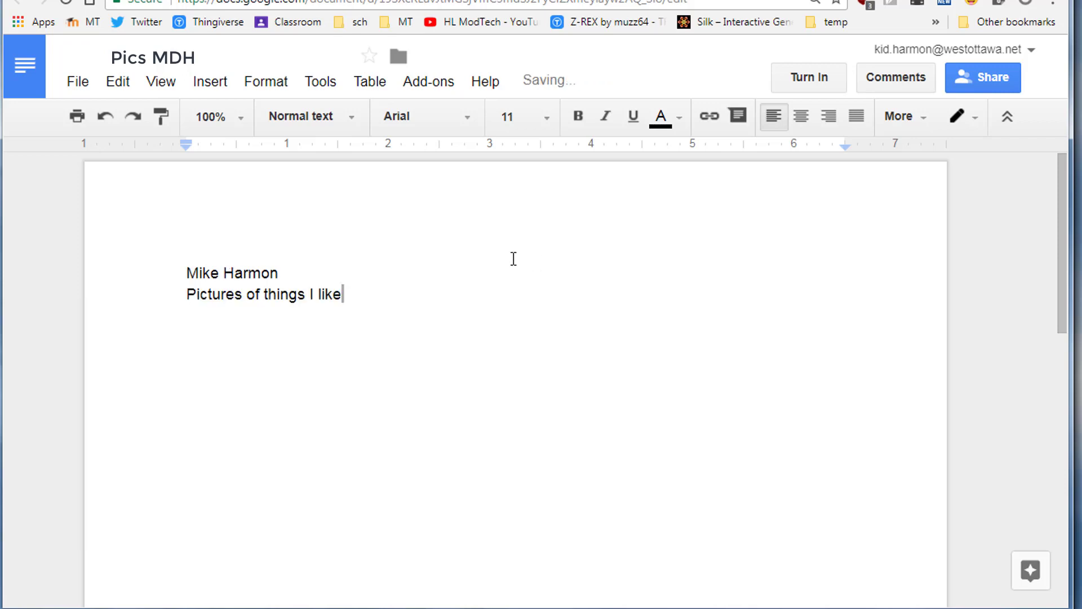
double_click(362, 299)
left_click_drag(192, 273, 395, 289)
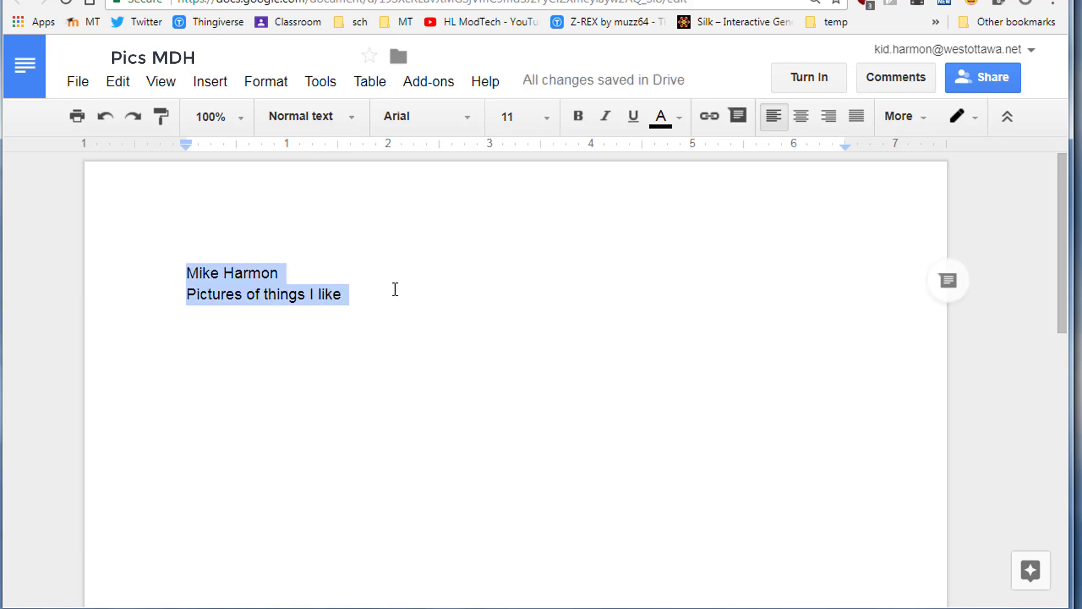
left_click(472, 116)
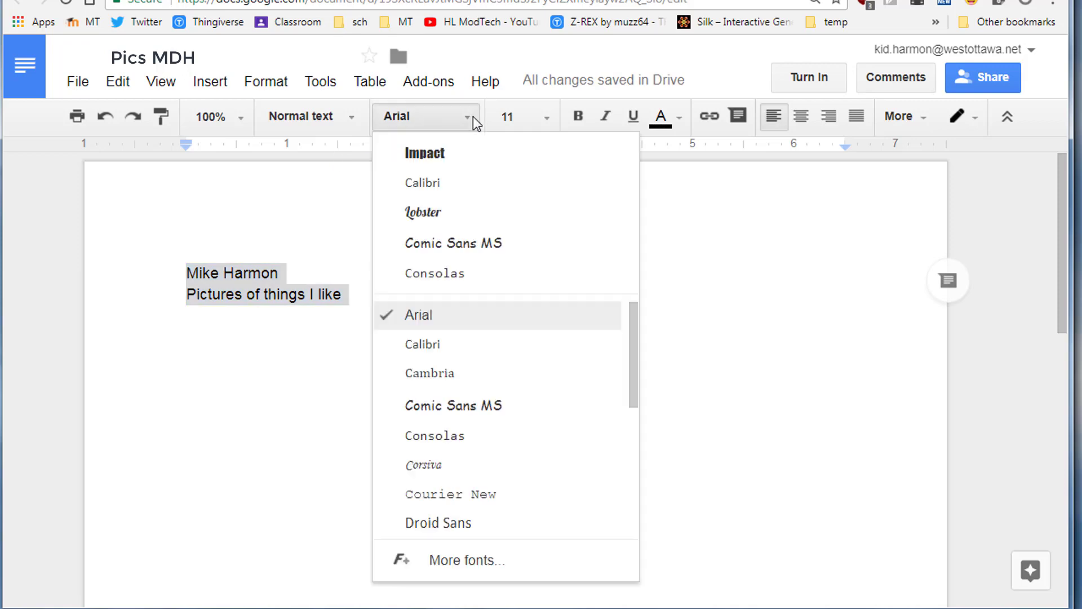
left_click(428, 221)
left_click(531, 117)
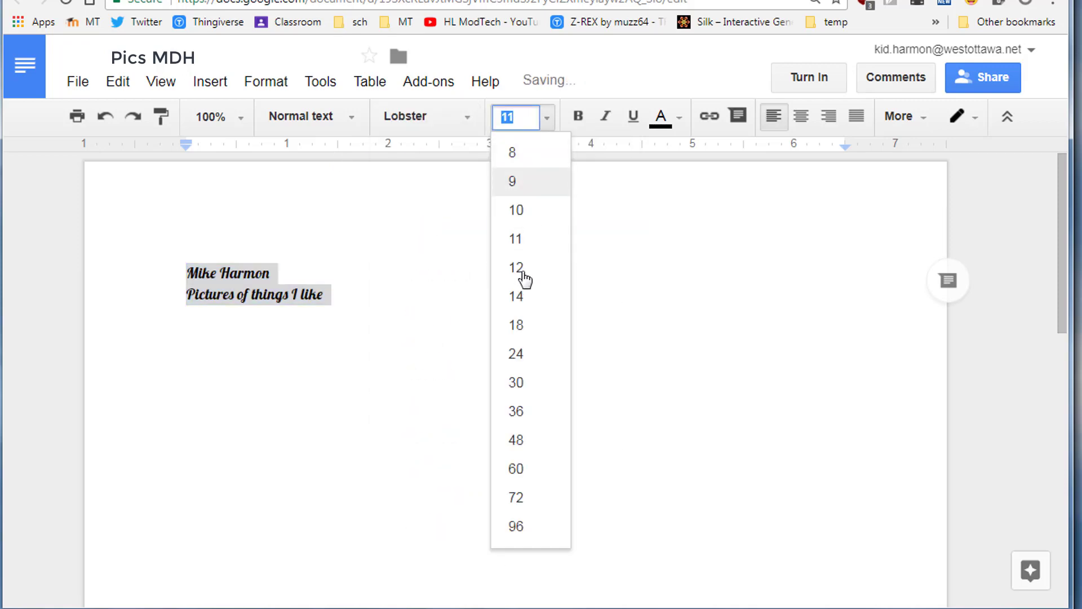
left_click(516, 353)
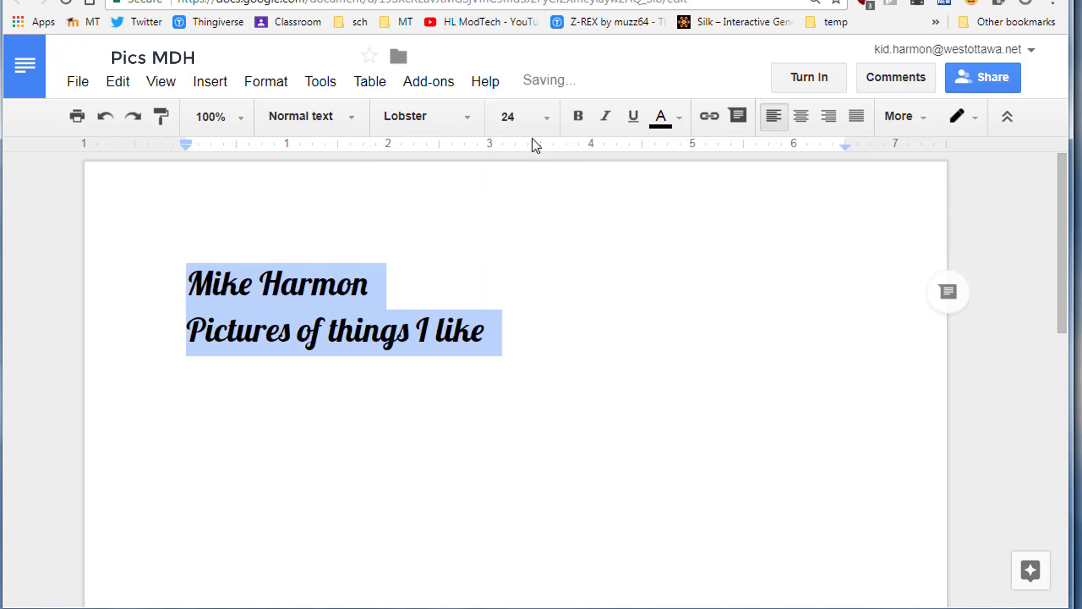
Centre the two heading lines and colour them pink
left_click(799, 118)
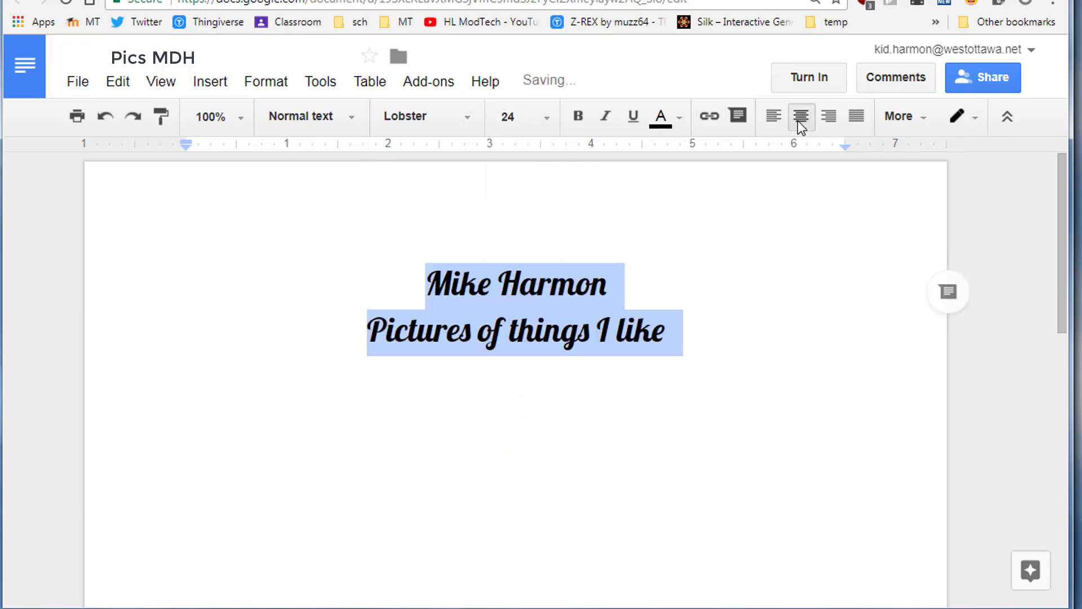
left_click(680, 120)
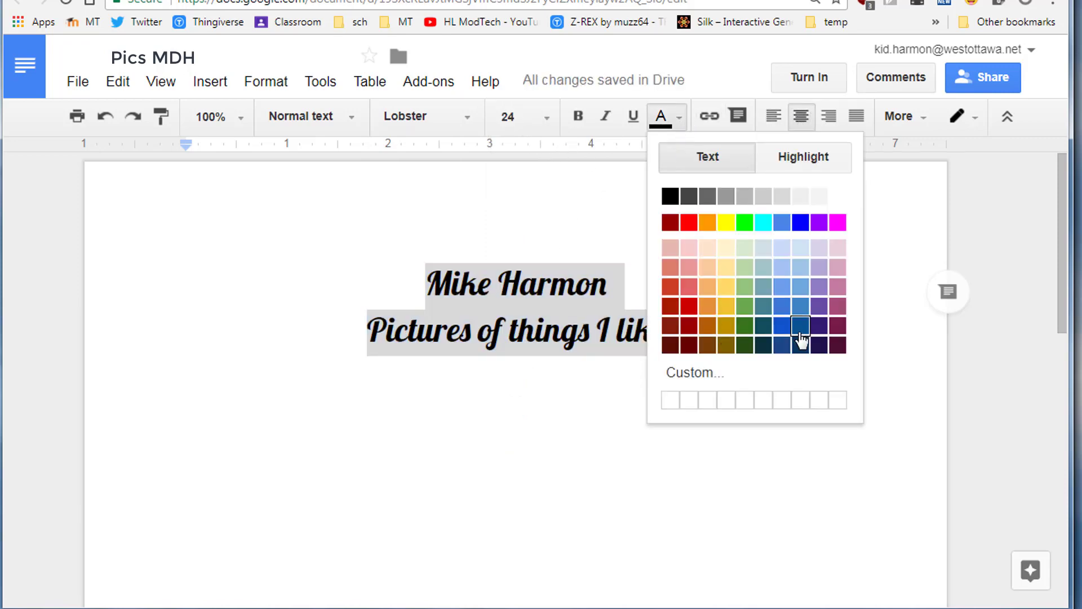
left_click(837, 286)
left_click(570, 353)
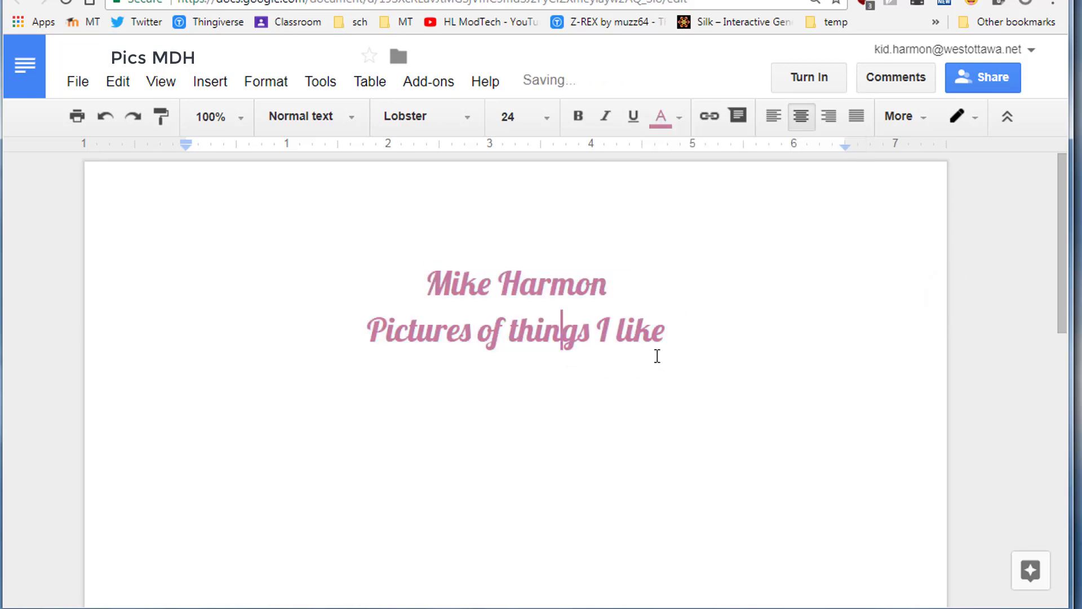
left_click(677, 346)
left_click_drag(700, 345, 617, 359)
left_click(617, 359)
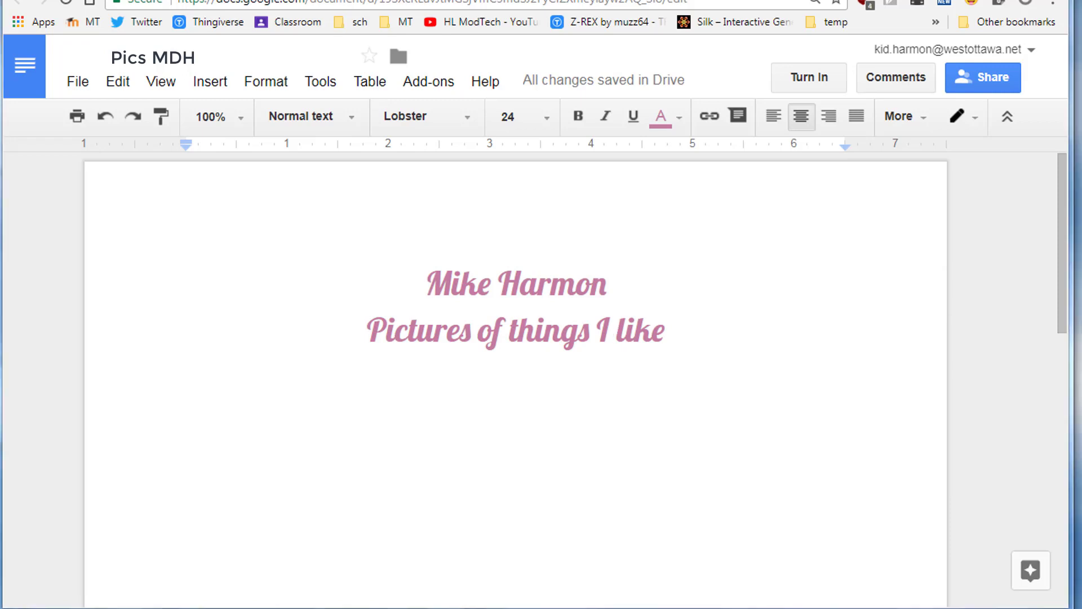
double_click(683, 347)
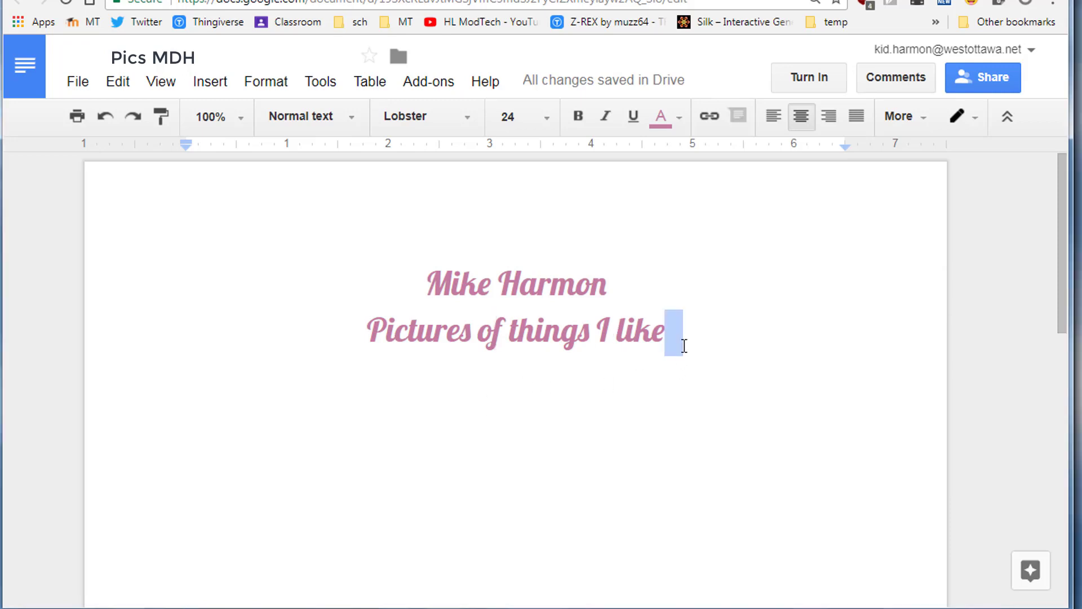
left_click(682, 348)
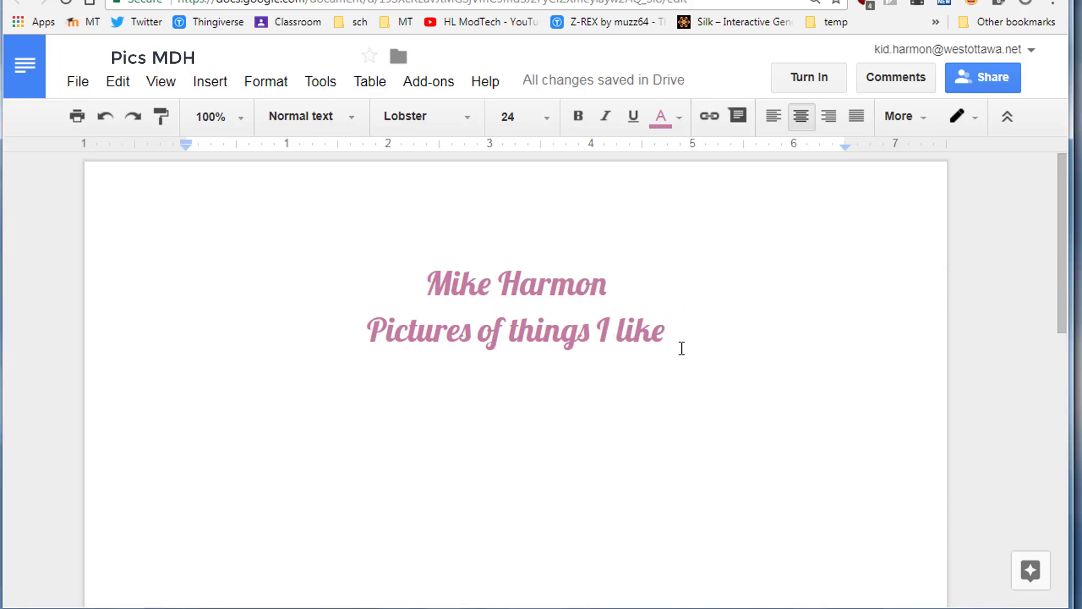
Insert a 3-column, 4-row table on a new line below the heading
key("Return")
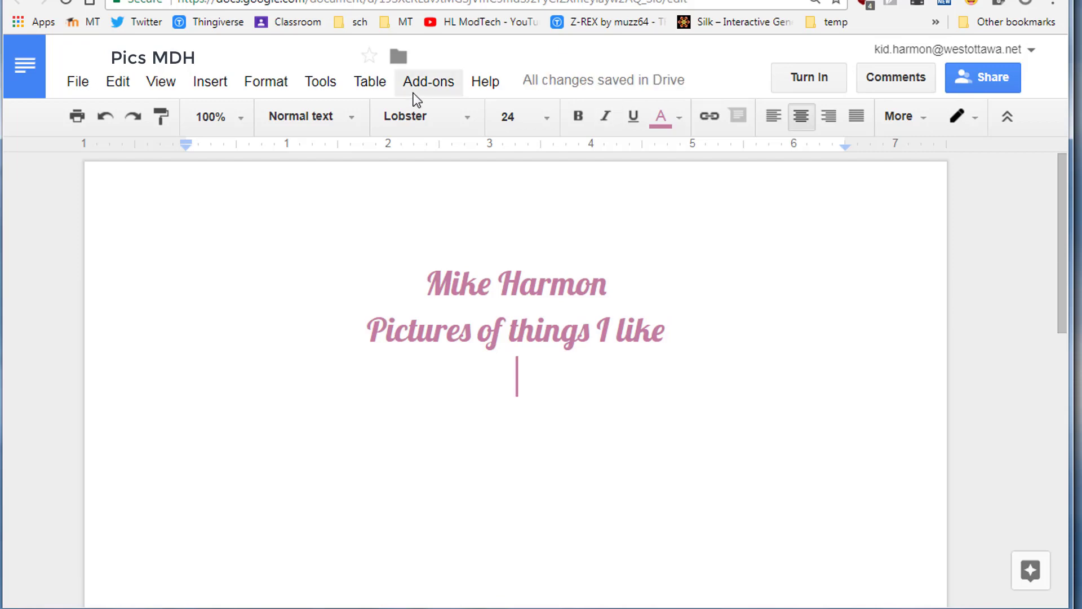
left_click(218, 86)
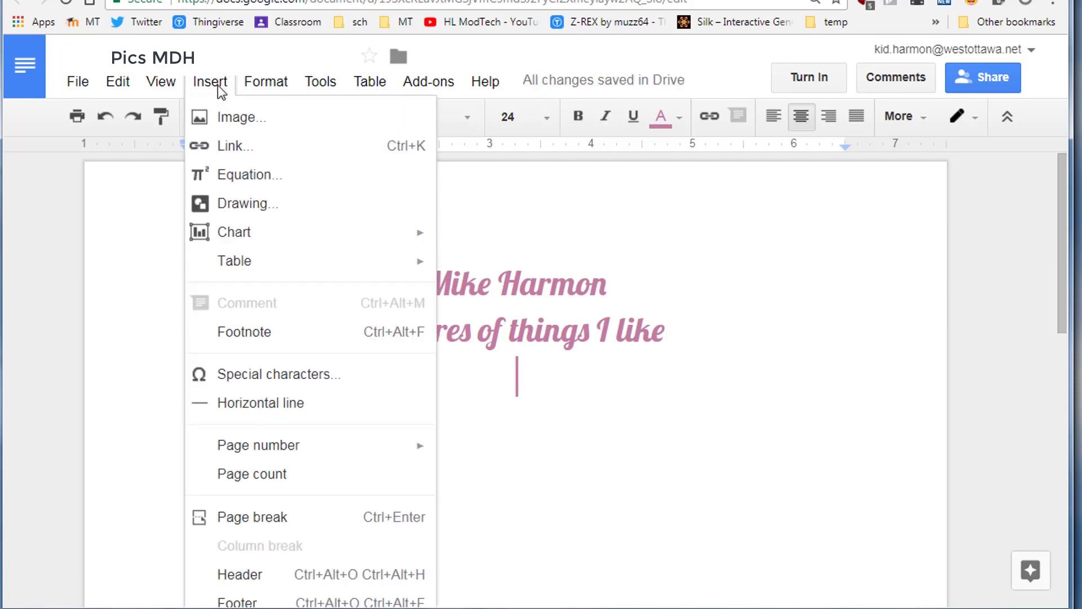
mouse_move(229, 270)
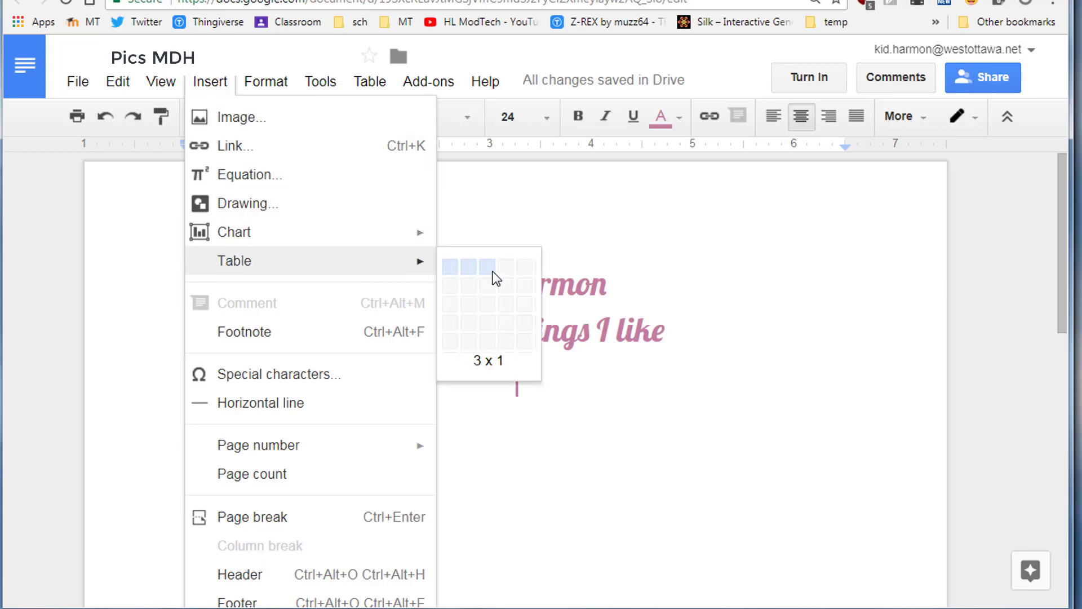
left_click(496, 331)
scroll(341, 409, "down", 1)
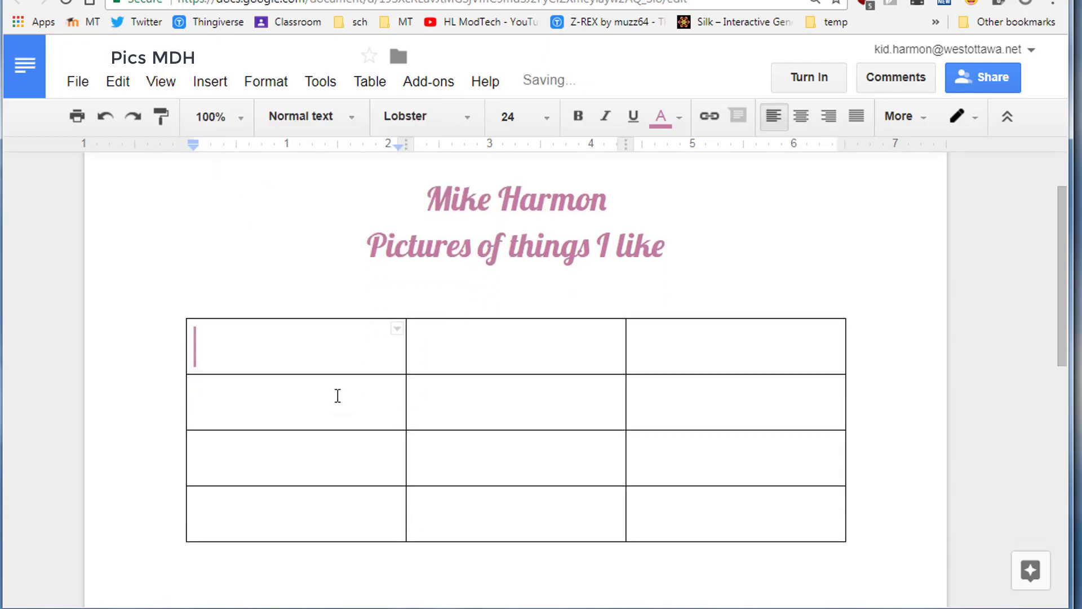
Type 'Paste' and 'Url' into the first two header cells
double_click(330, 354)
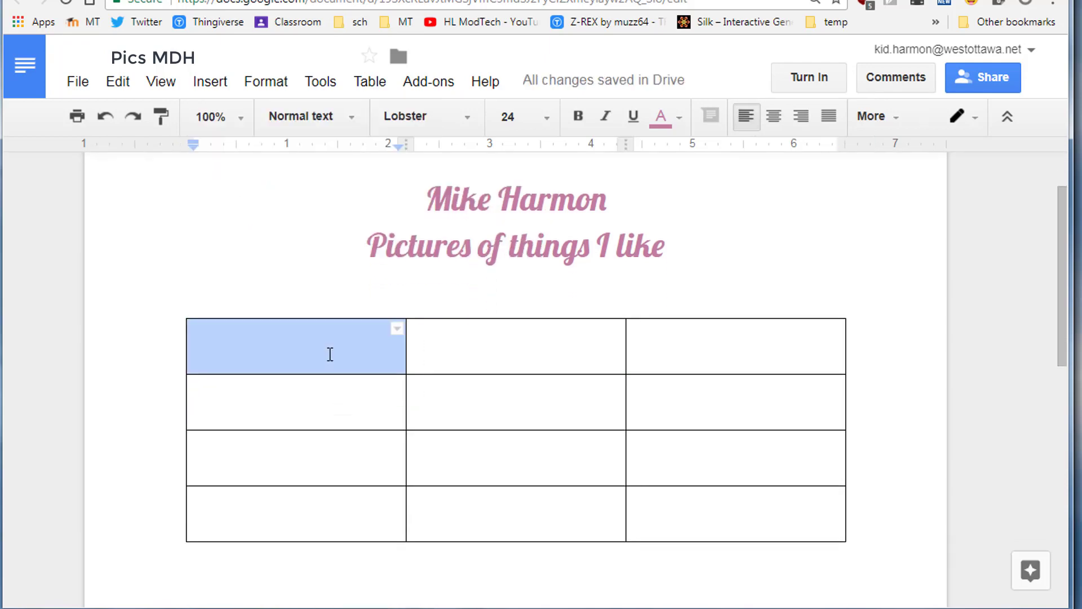
left_click(331, 352)
type("Paste")
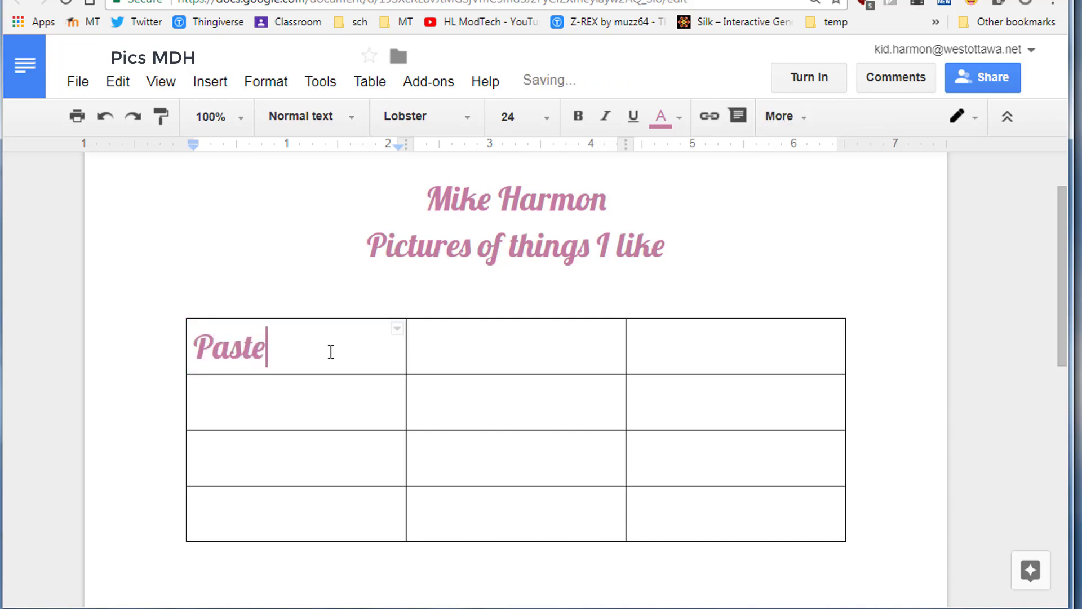
key("Tab")
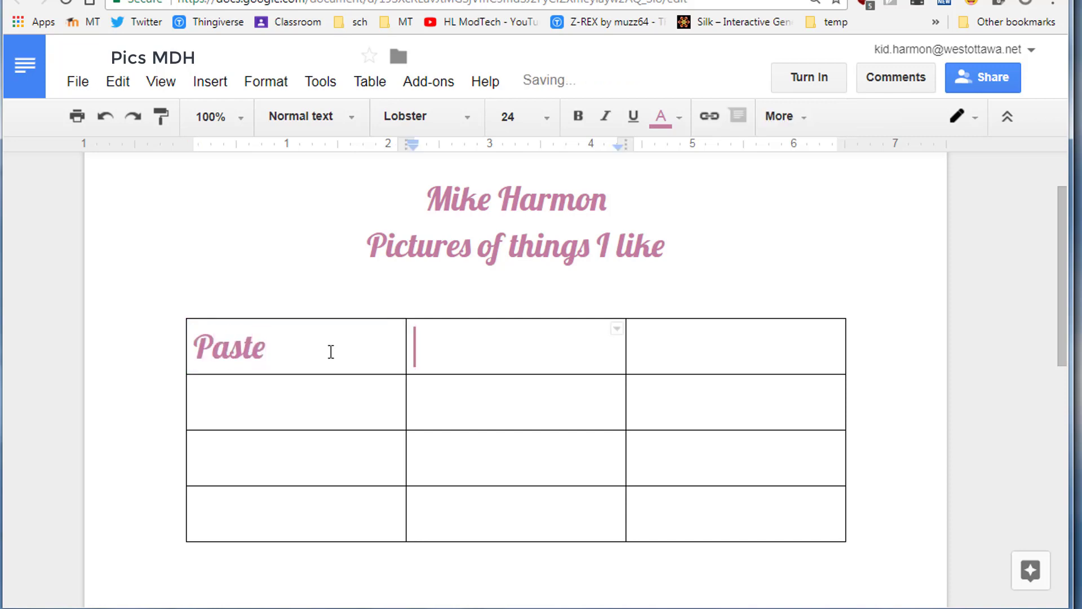
type("Url")
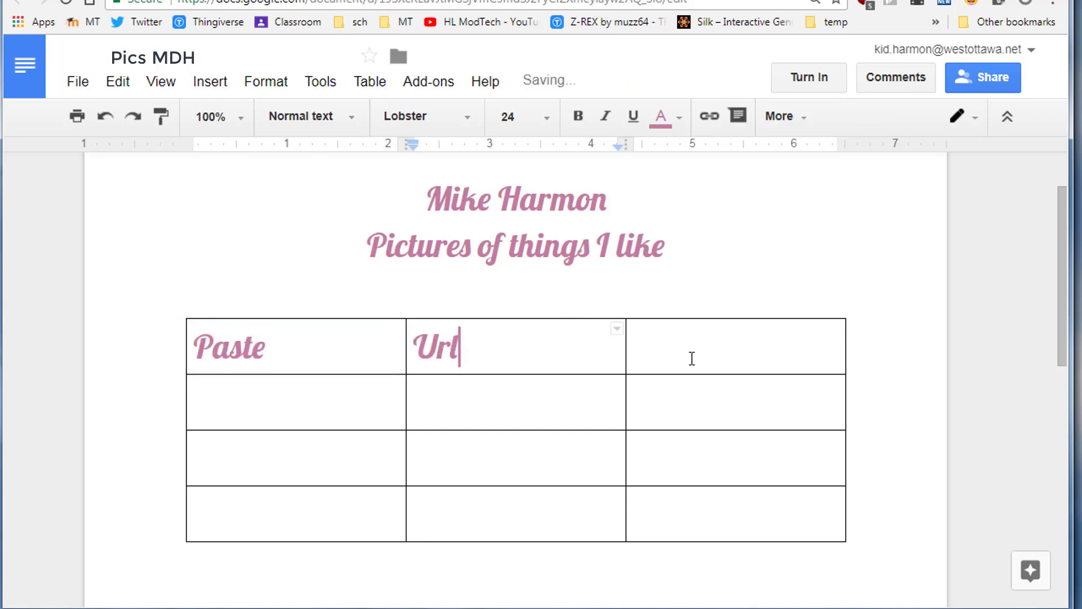
key("Tab")
Add 'uploaded' as the third header, then make the header row size 12 and centred
type("uploaded")
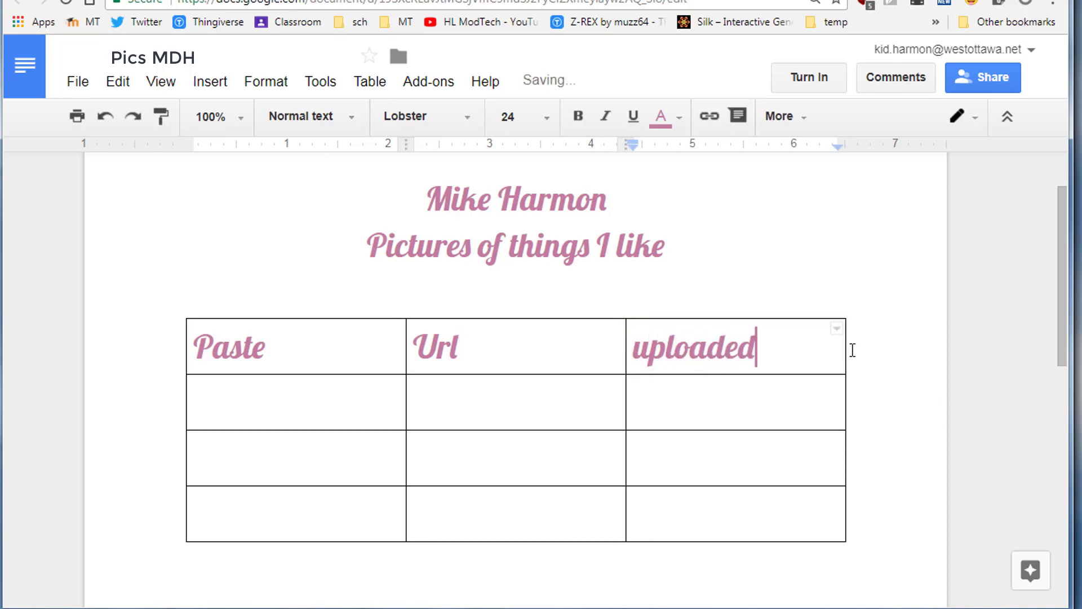
left_click_drag(852, 350, 263, 344)
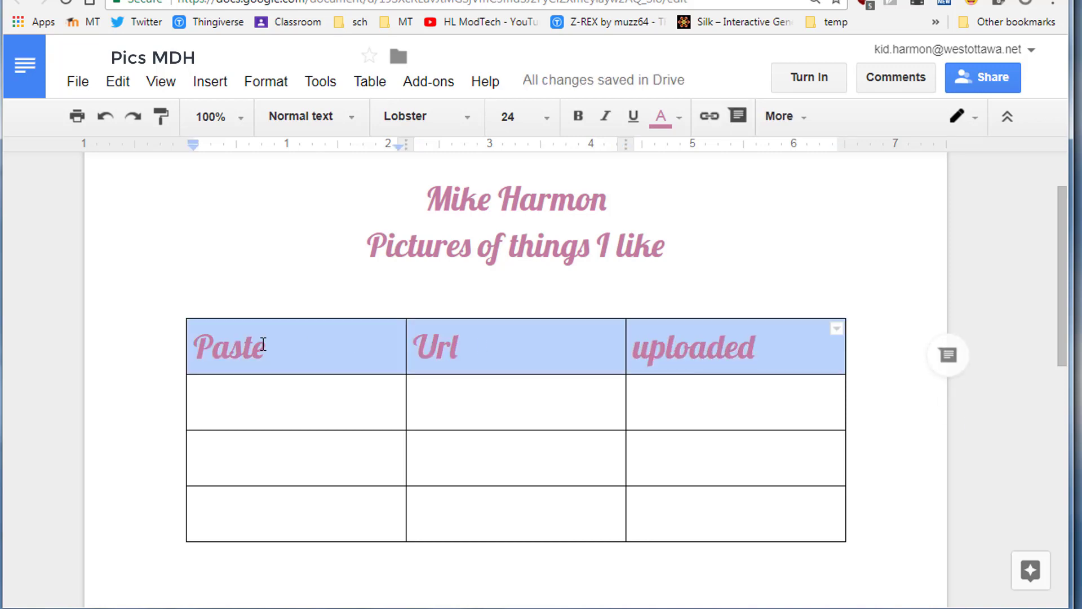
left_click(548, 117)
left_click(516, 270)
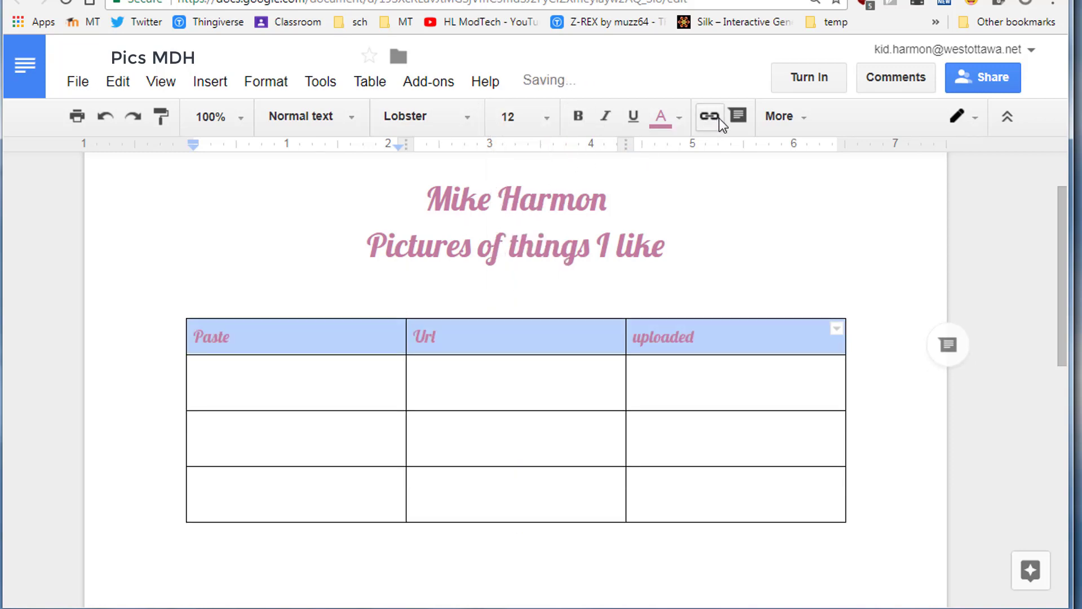
left_click(809, 120)
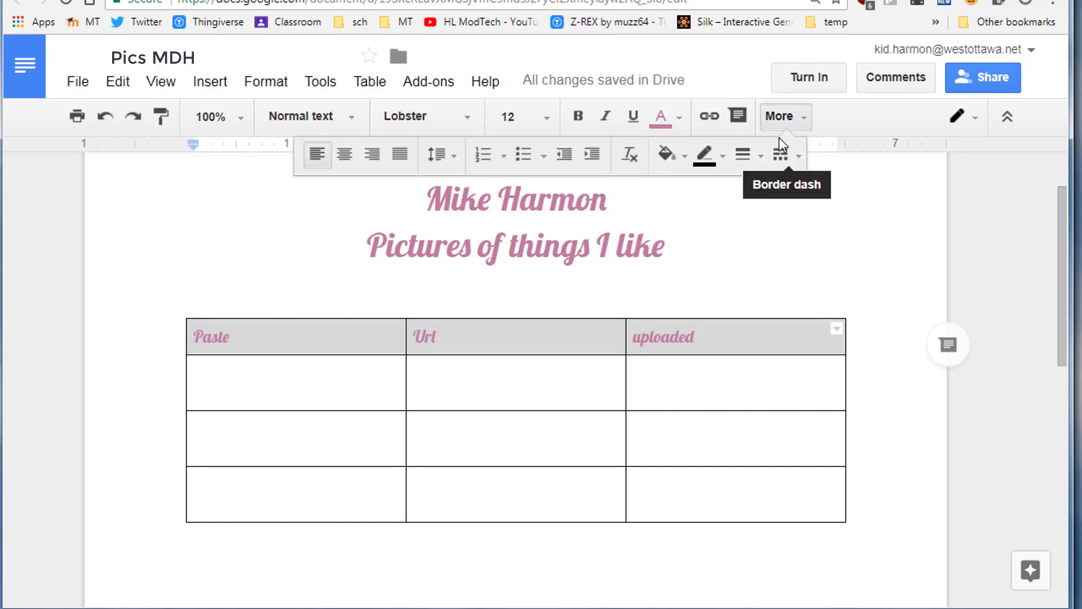
left_click(346, 155)
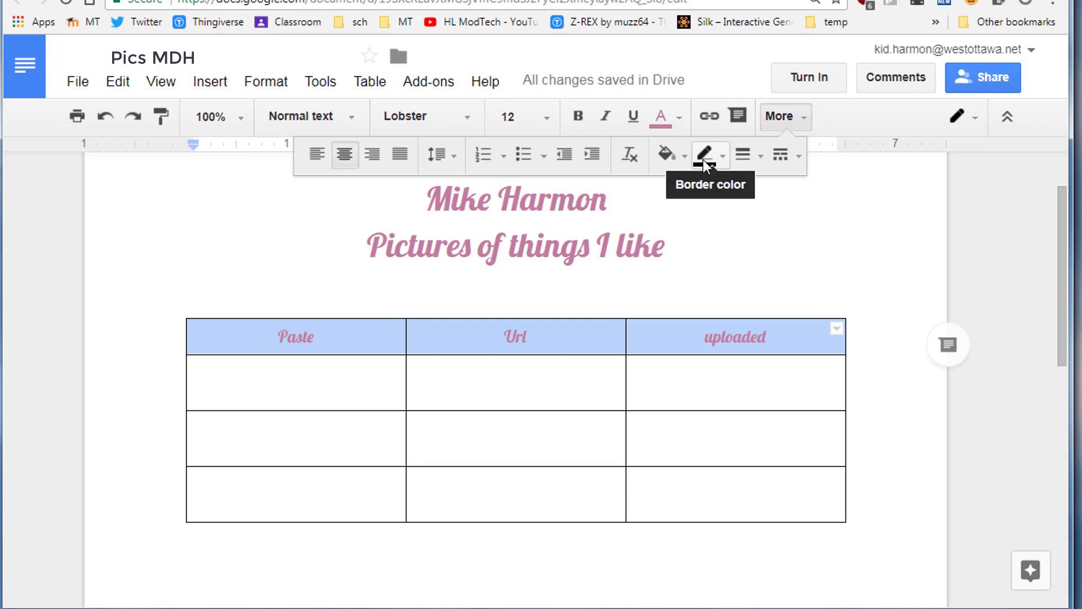
Change the header labels to black Arial text
left_click(678, 120)
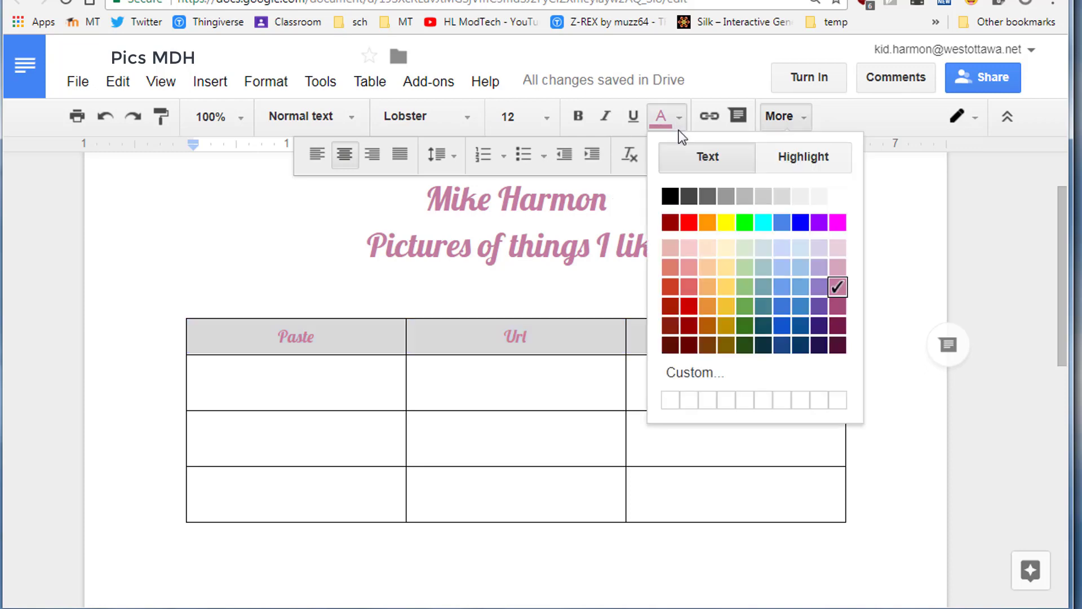
left_click(670, 195)
left_click(226, 335)
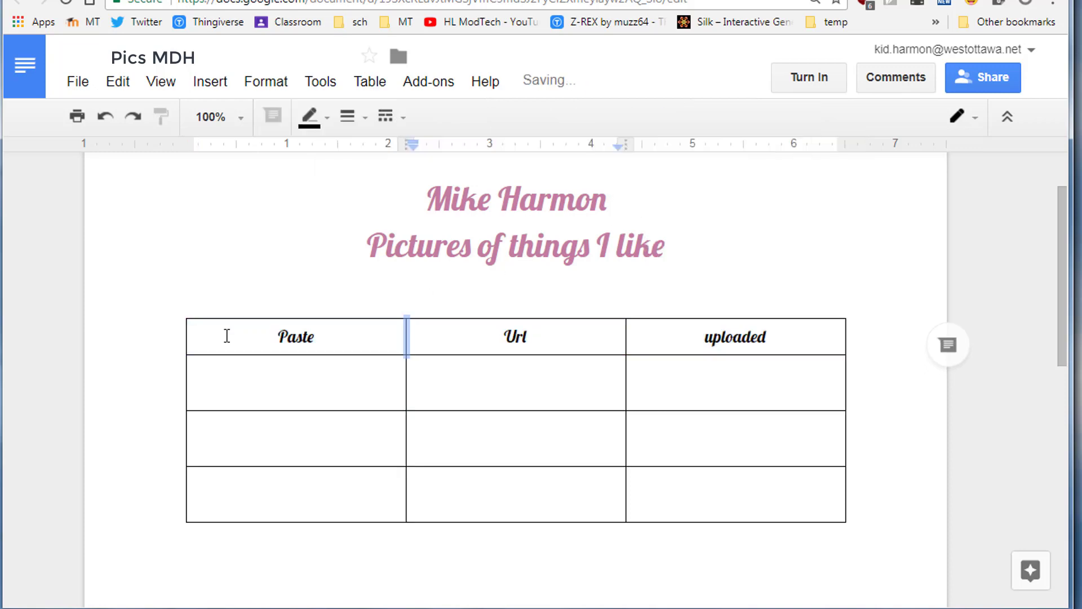
left_click_drag(786, 340, 304, 337)
left_click(468, 117)
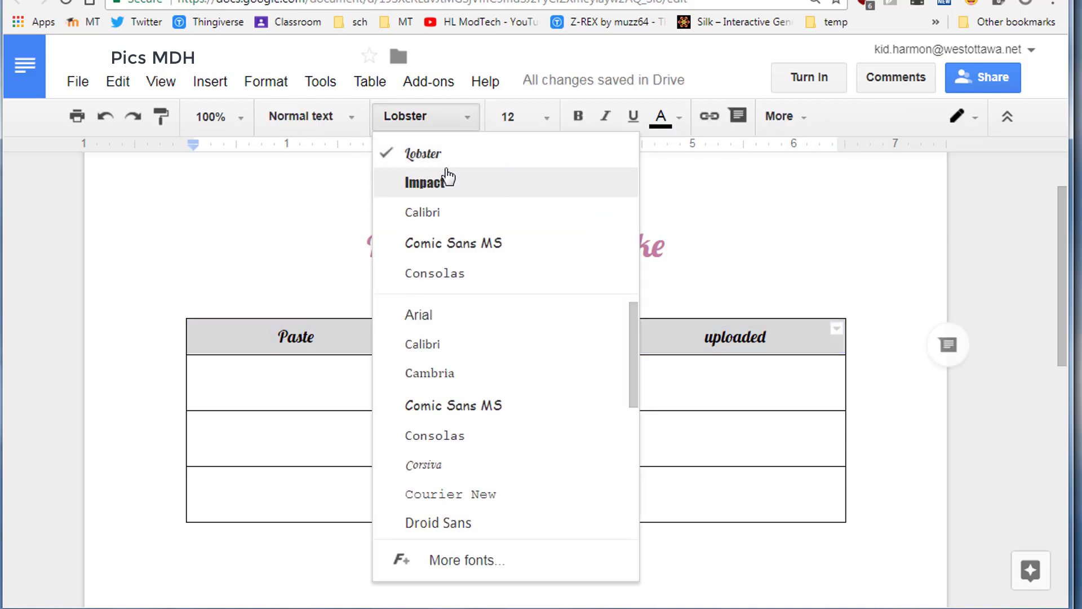
left_click(420, 314)
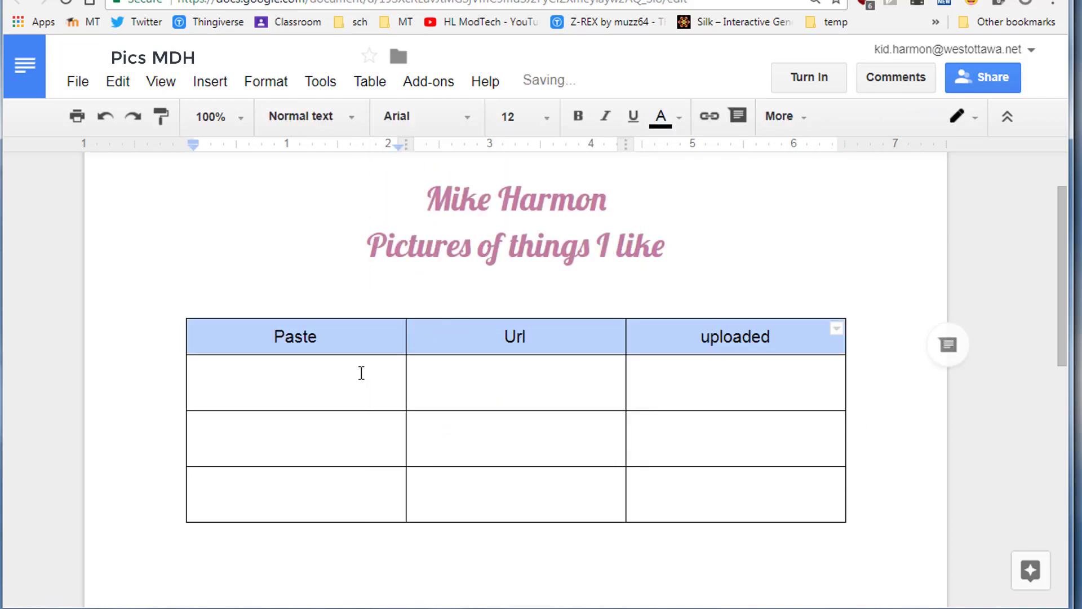
left_click_drag(360, 372, 401, 372)
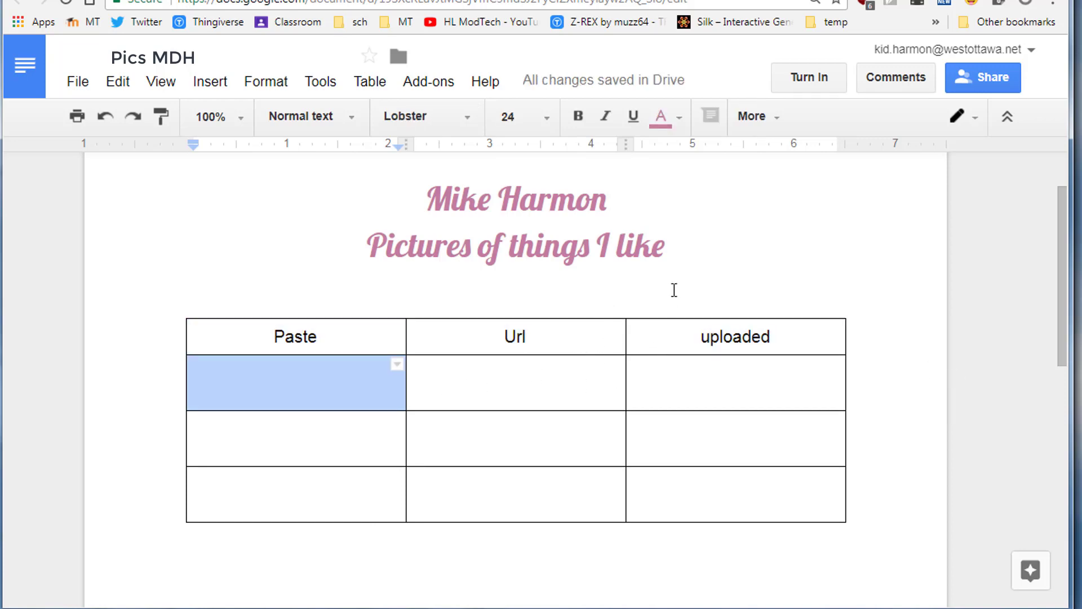
left_click(361, 379)
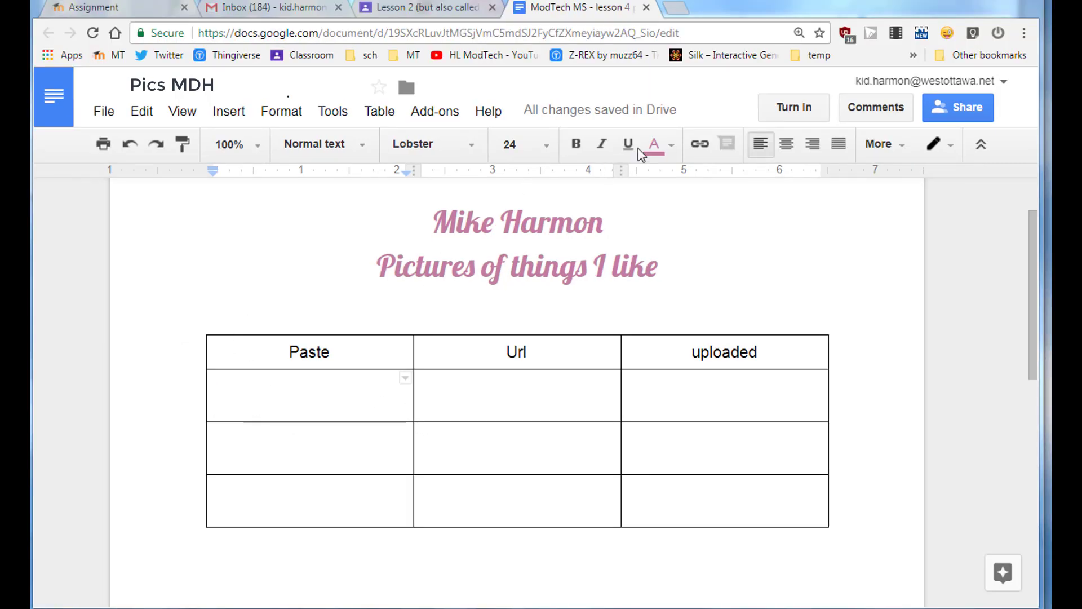
left_click_drag(297, 405, 325, 394)
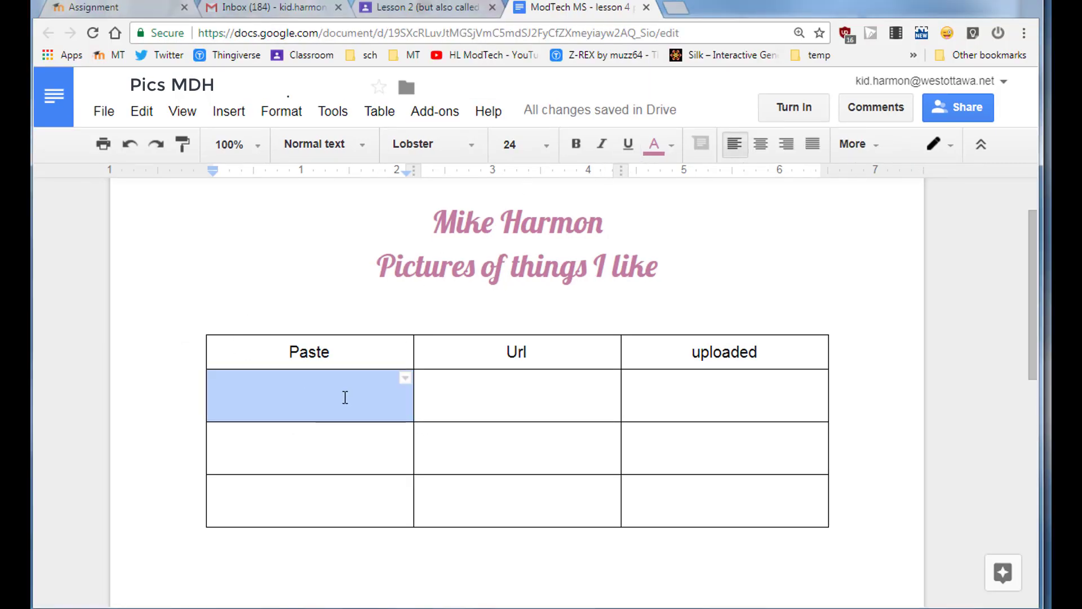
left_click(338, 396)
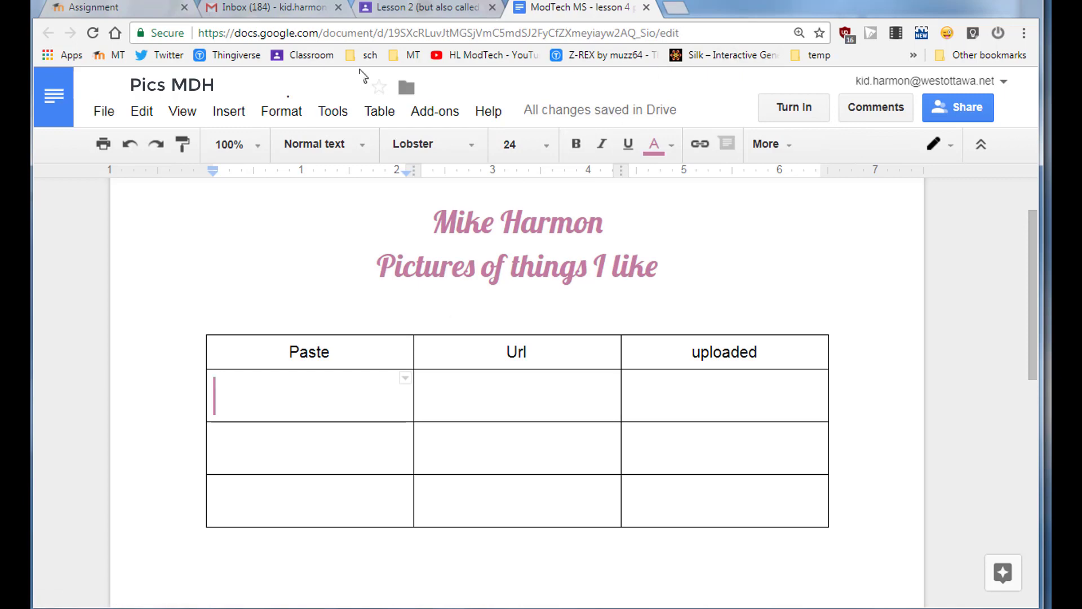
Search Google Images for 'detroit lions' and copy the 328 × 328 lion logo
left_click(675, 7)
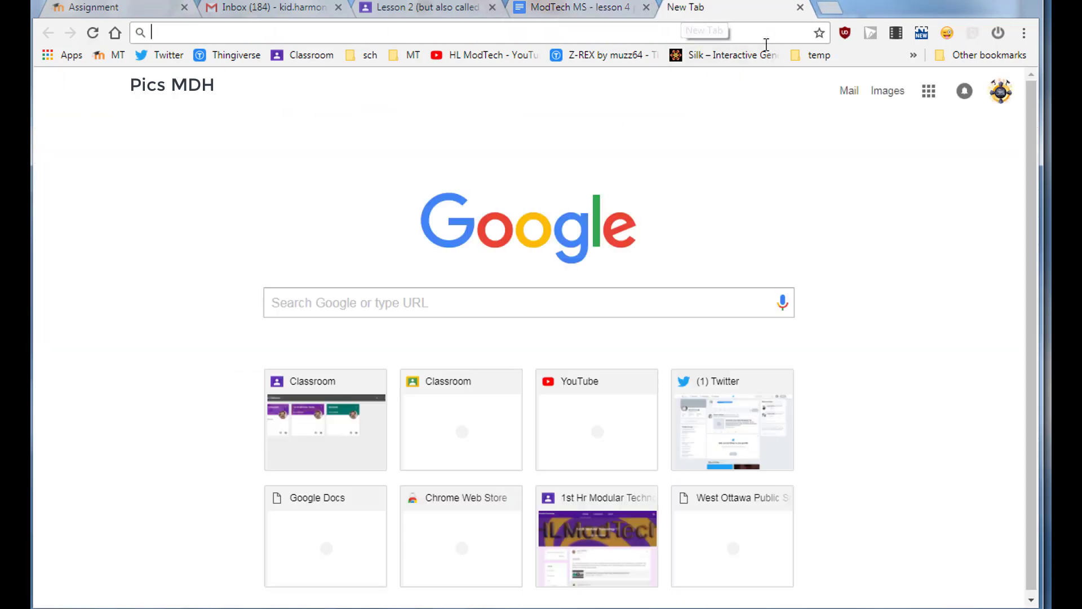
left_click(524, 306)
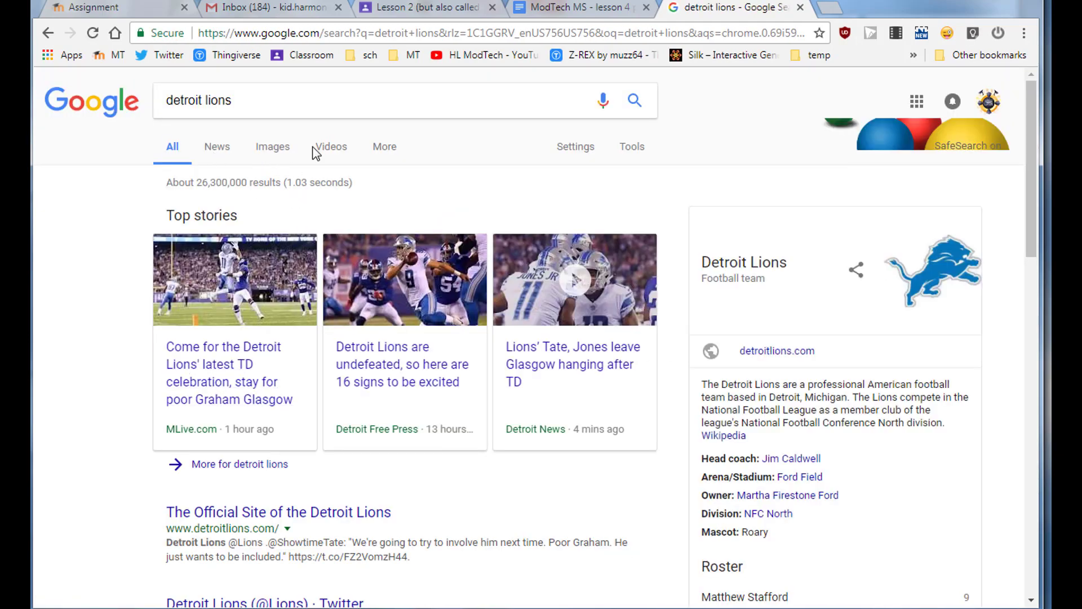
left_click(272, 148)
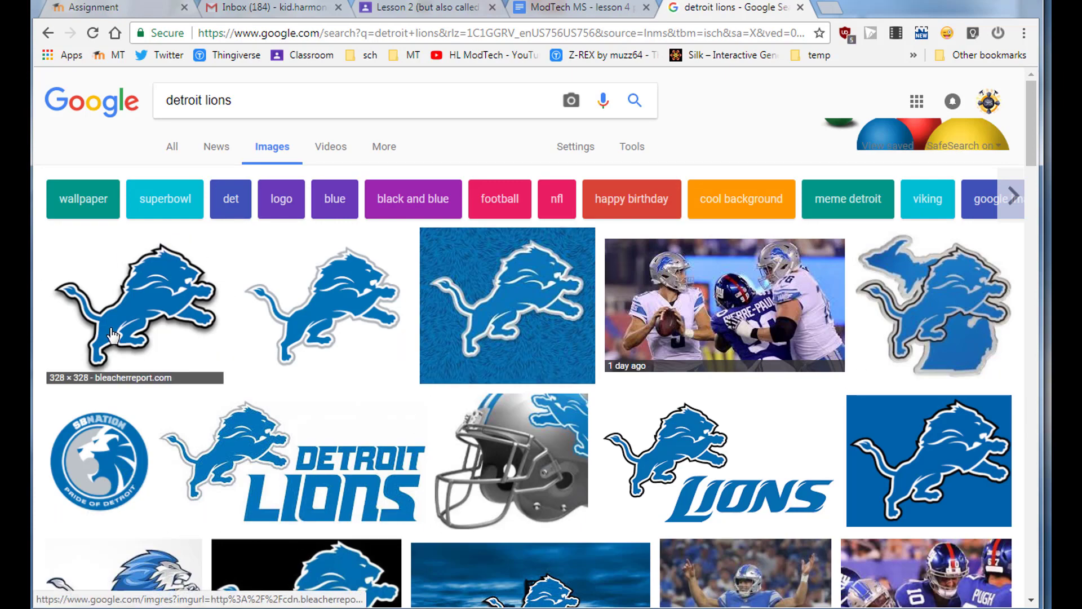
left_click(151, 322)
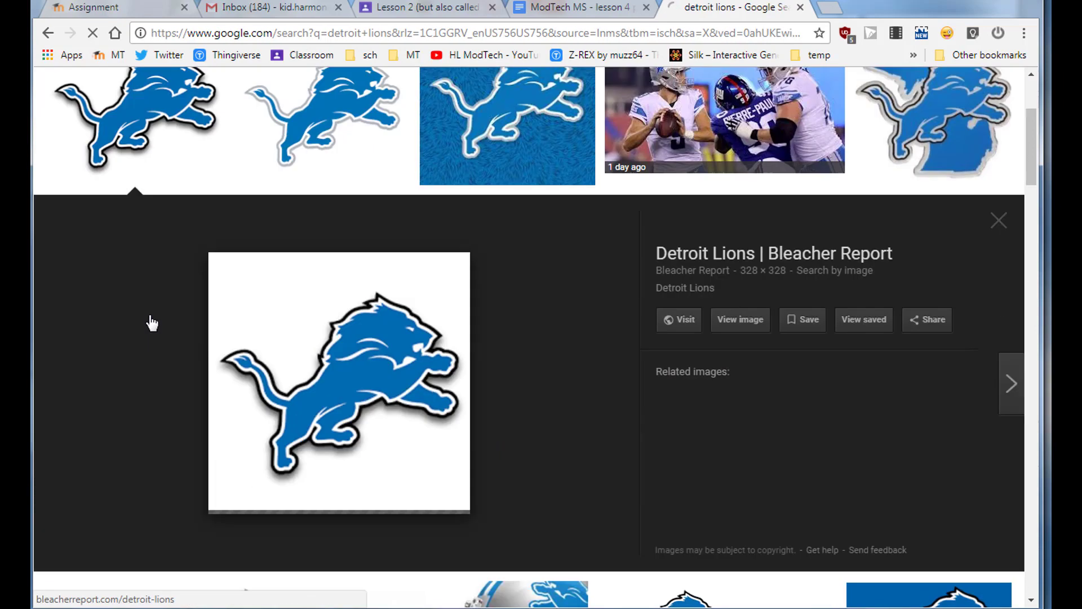
right_click(344, 386)
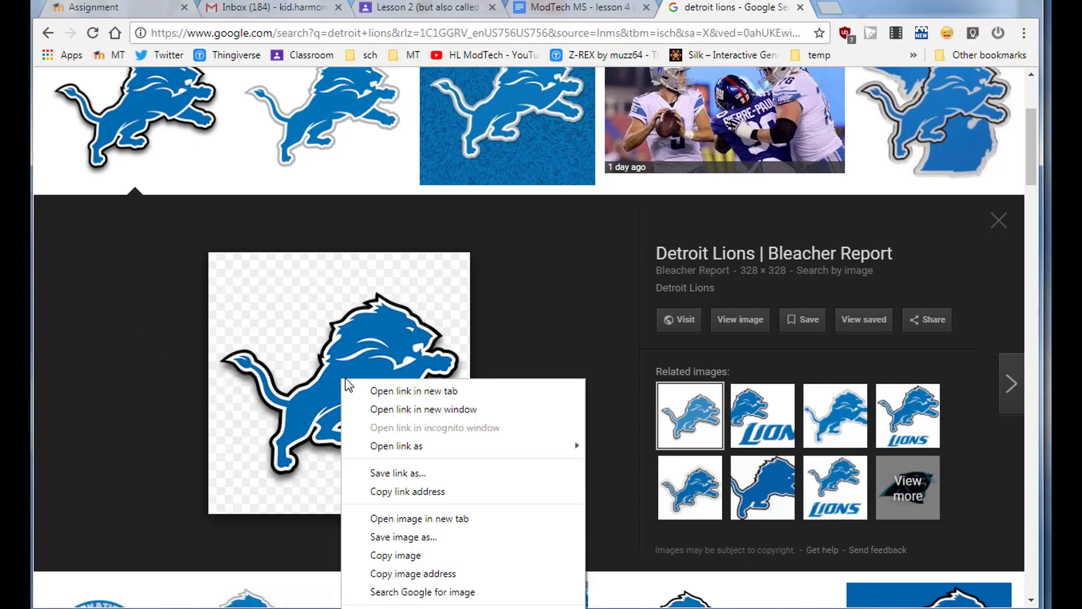
left_click(404, 555)
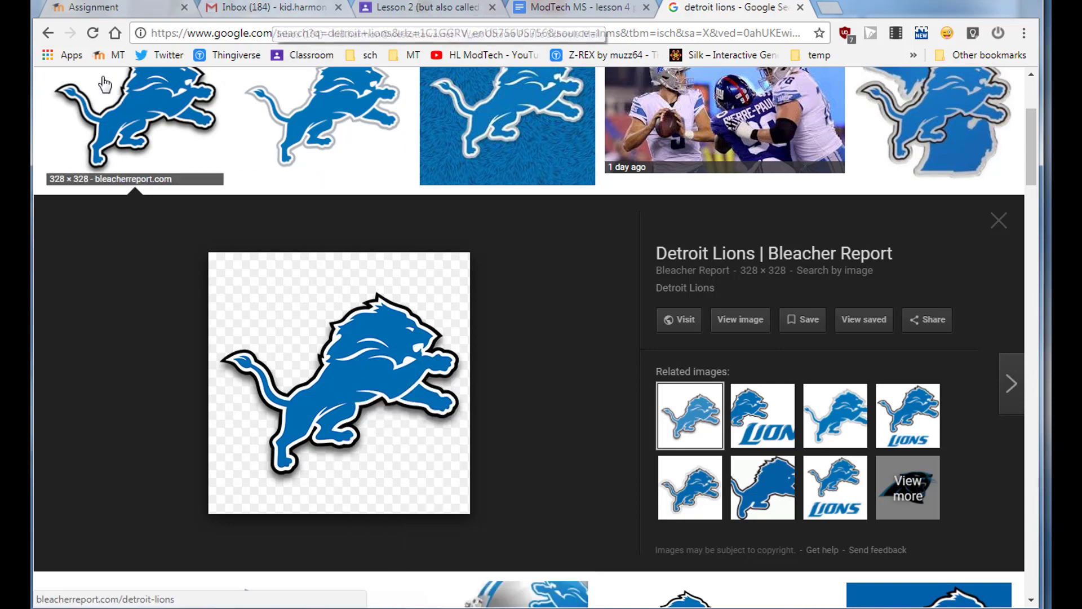
scroll(181, 422, "up", 3)
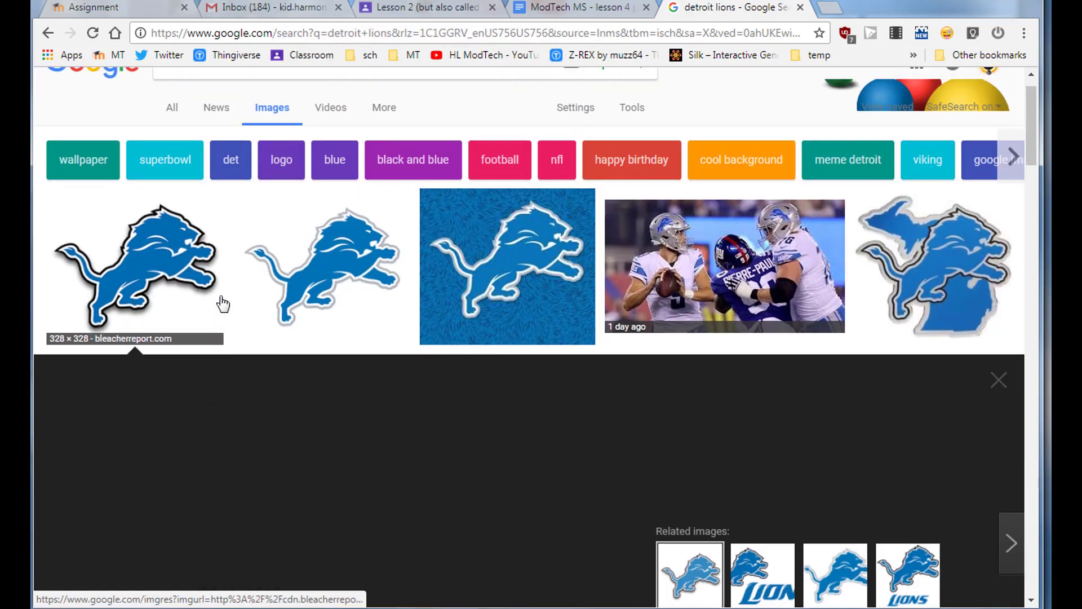
key("Escape")
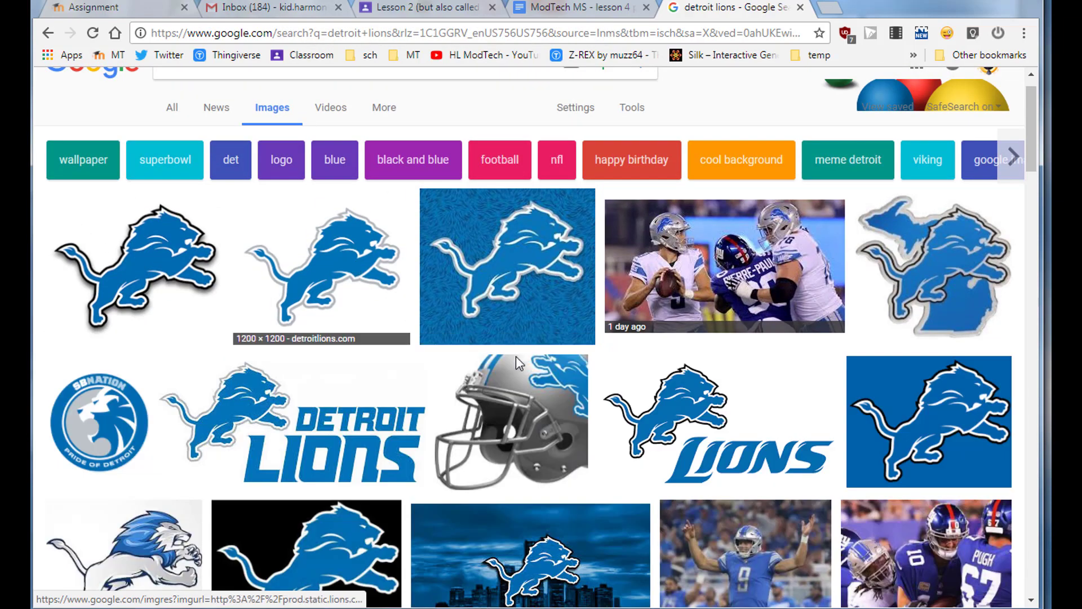
Paste the Lions logo into the first cell under Paste and shrink it to half size
left_click(568, 11)
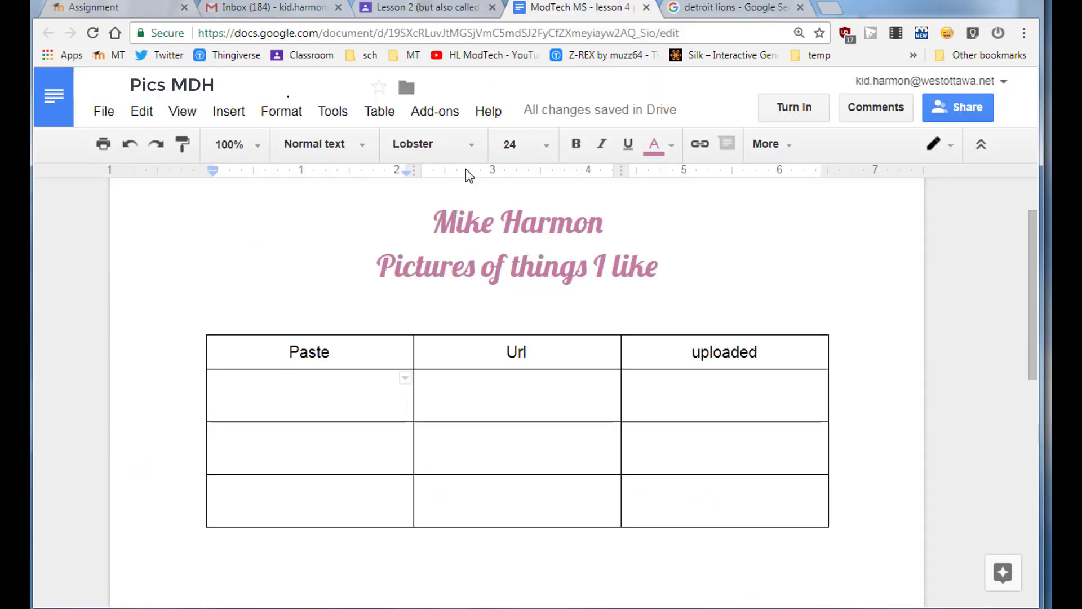
right_click(253, 399)
left_click(297, 145)
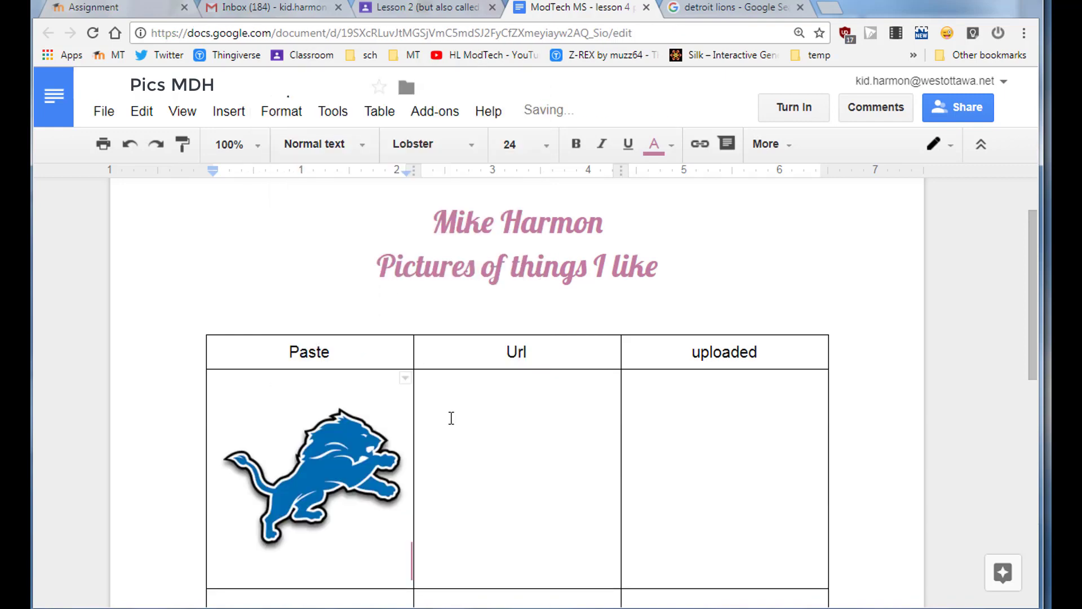
left_click(316, 485)
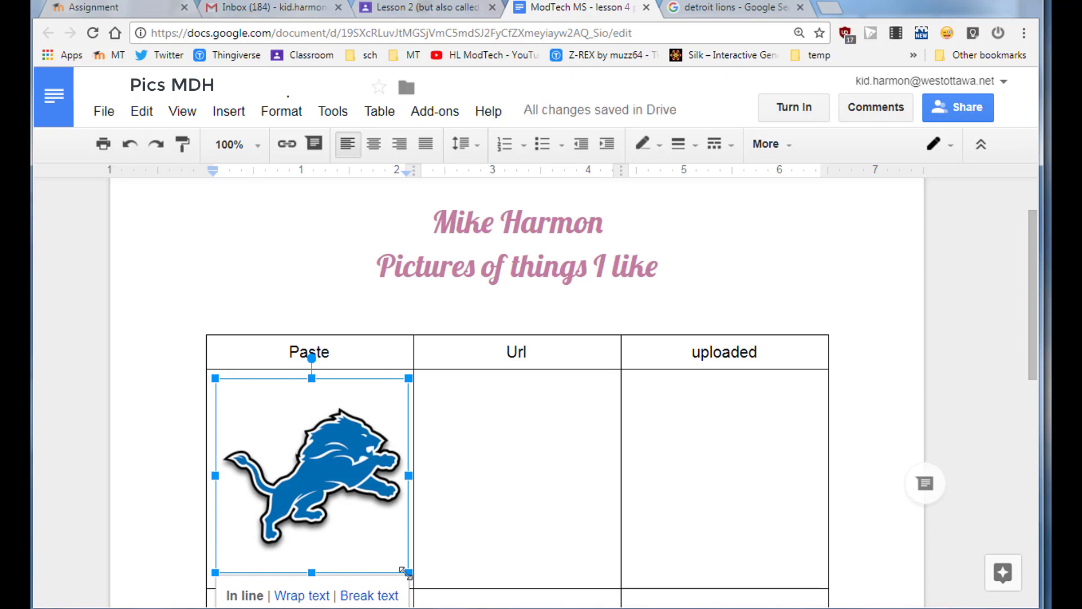
left_click_drag(408, 572, 329, 491)
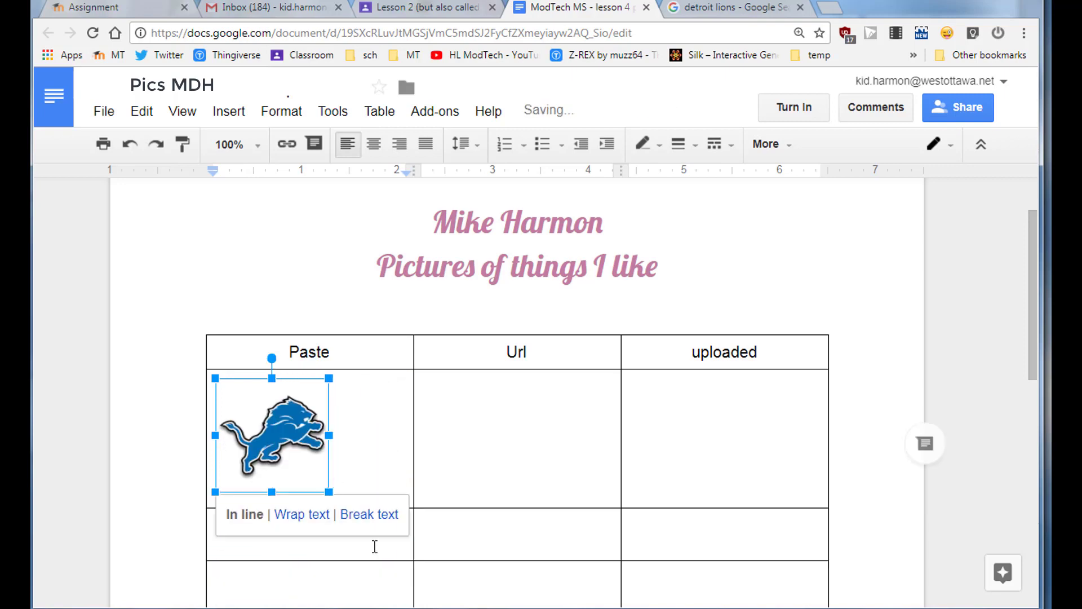
left_click(571, 444)
scroll(324, 419, "down", 3)
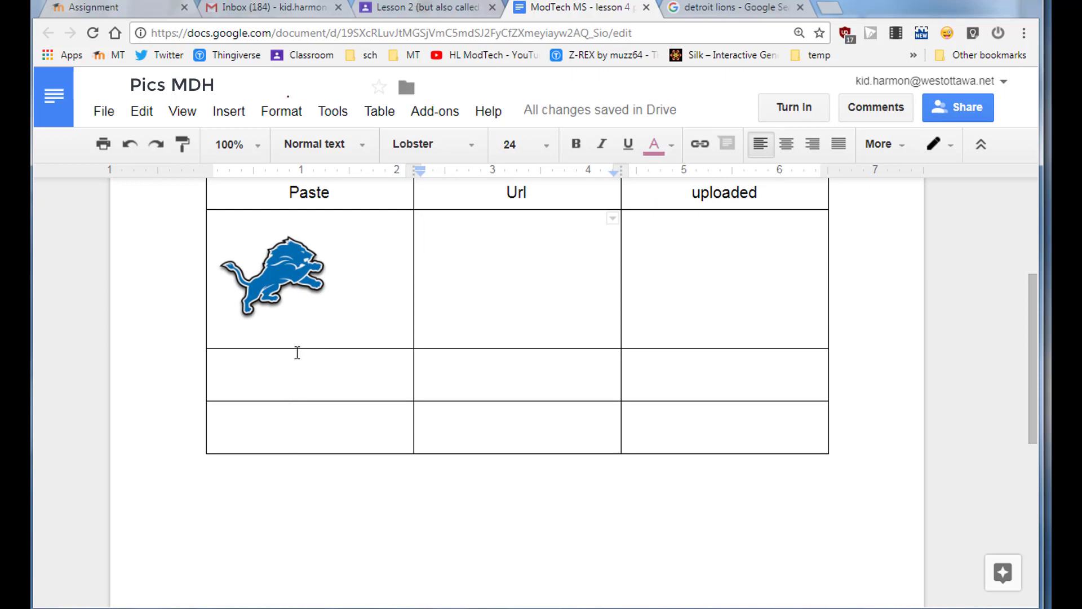
scroll(300, 429, "up", 3)
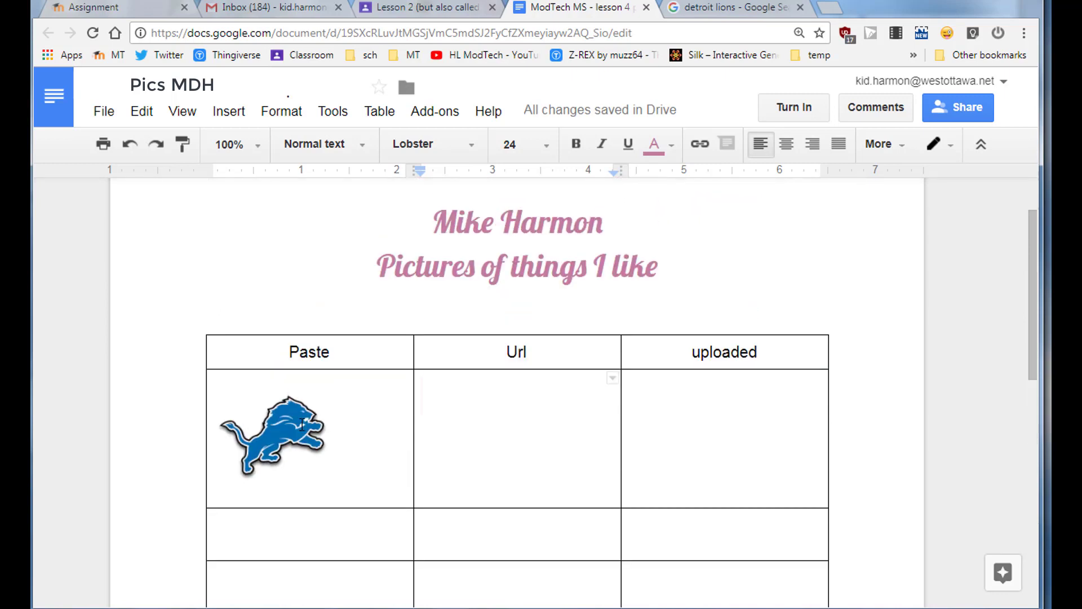
scroll(303, 424, "down", 2)
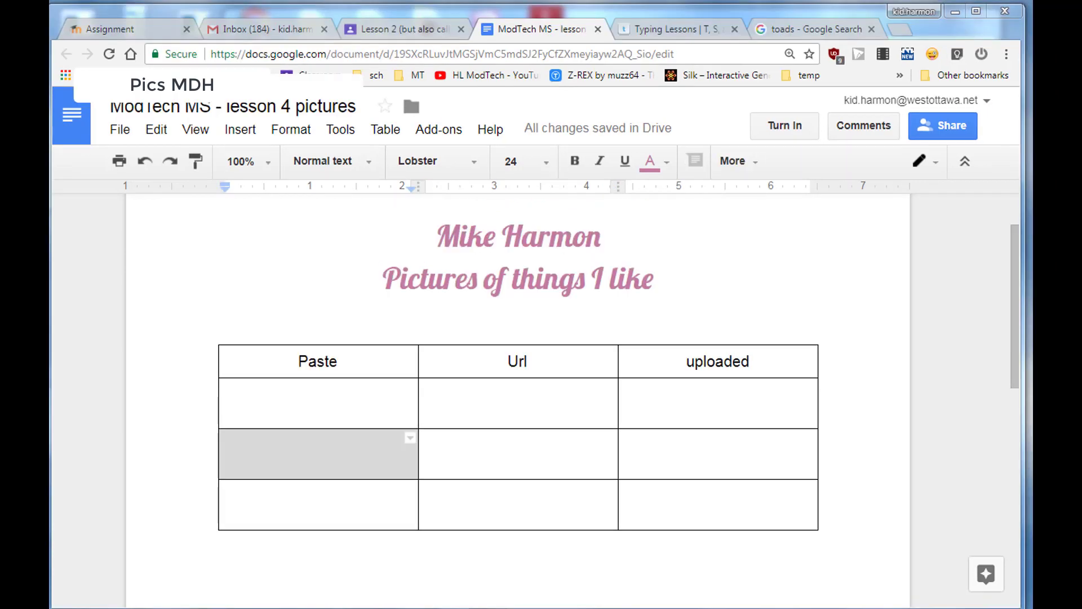
Open Insert Image By URL for the empty first Url cell, then go to the toads results
left_click_drag(498, 391, 498, 411)
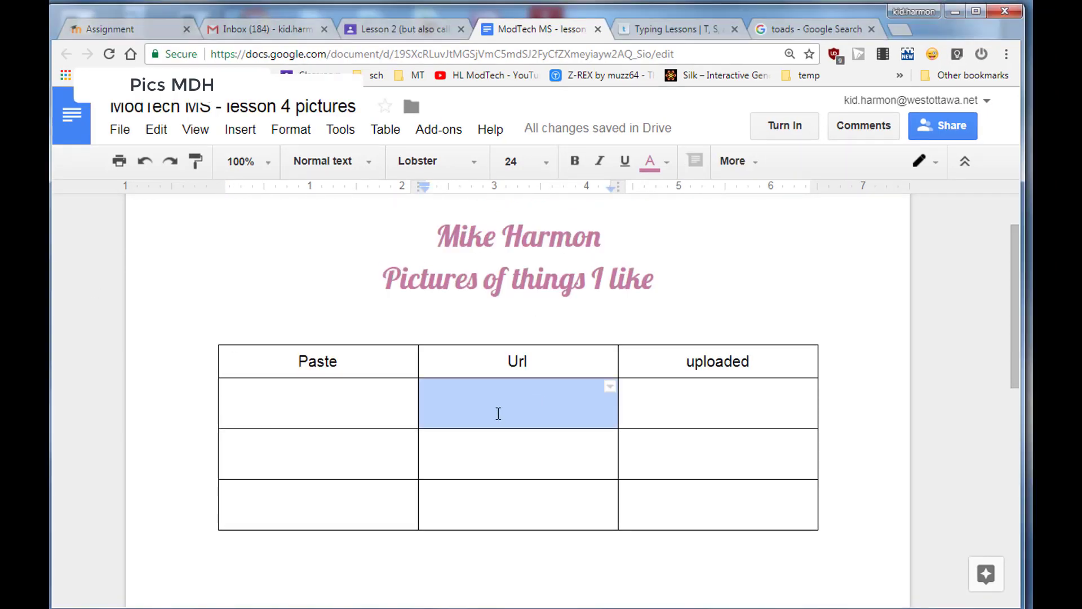
left_click(515, 414)
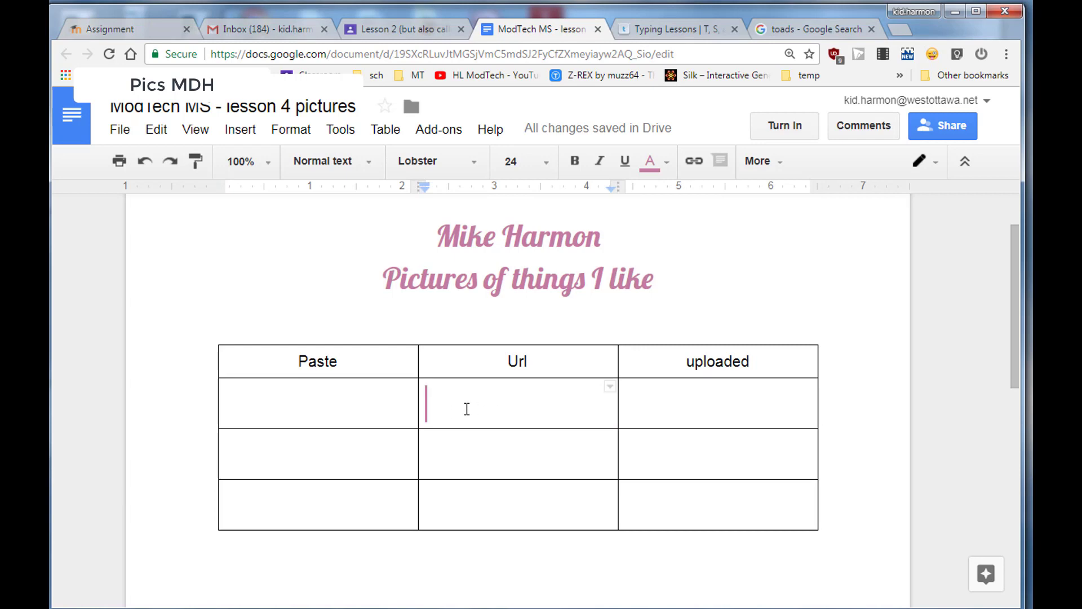
left_click(240, 130)
left_click(256, 163)
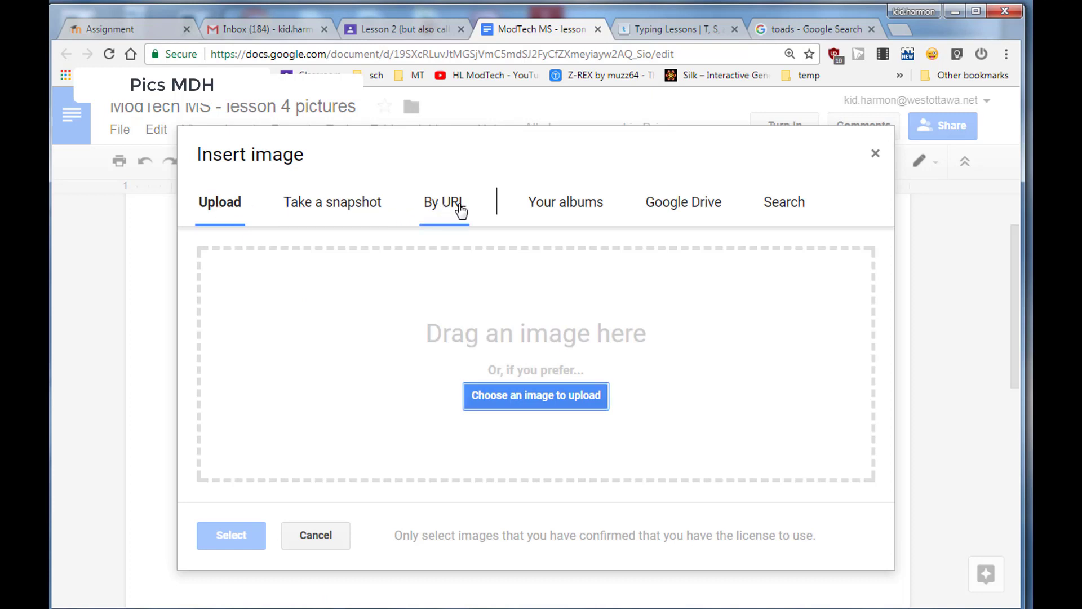
left_click(452, 203)
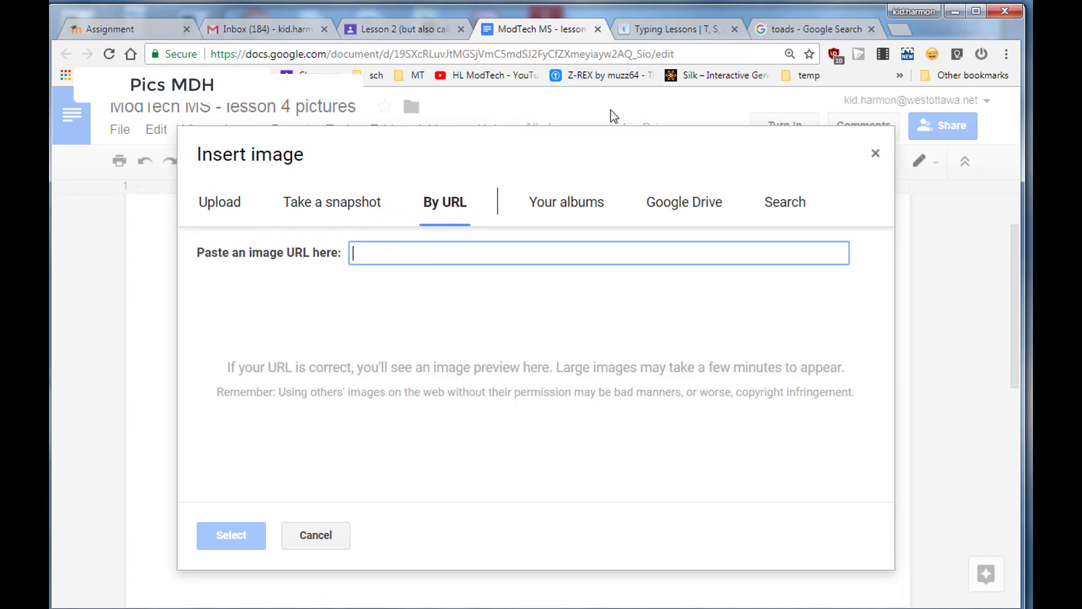
left_click(791, 31)
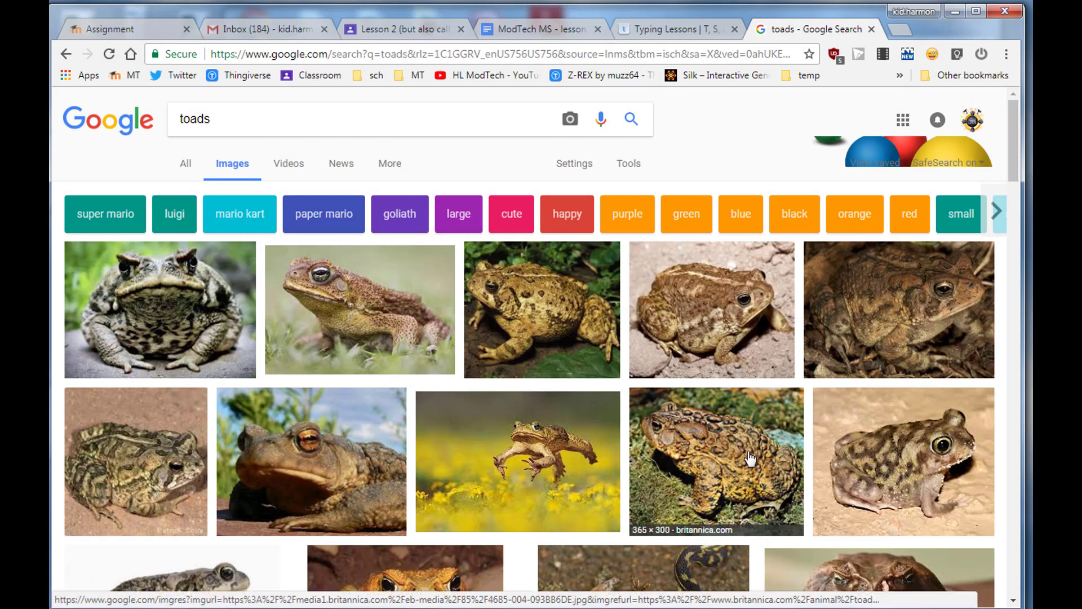
Copy the image address of the 365 × 300 Britannica American toad picture
left_click(706, 457)
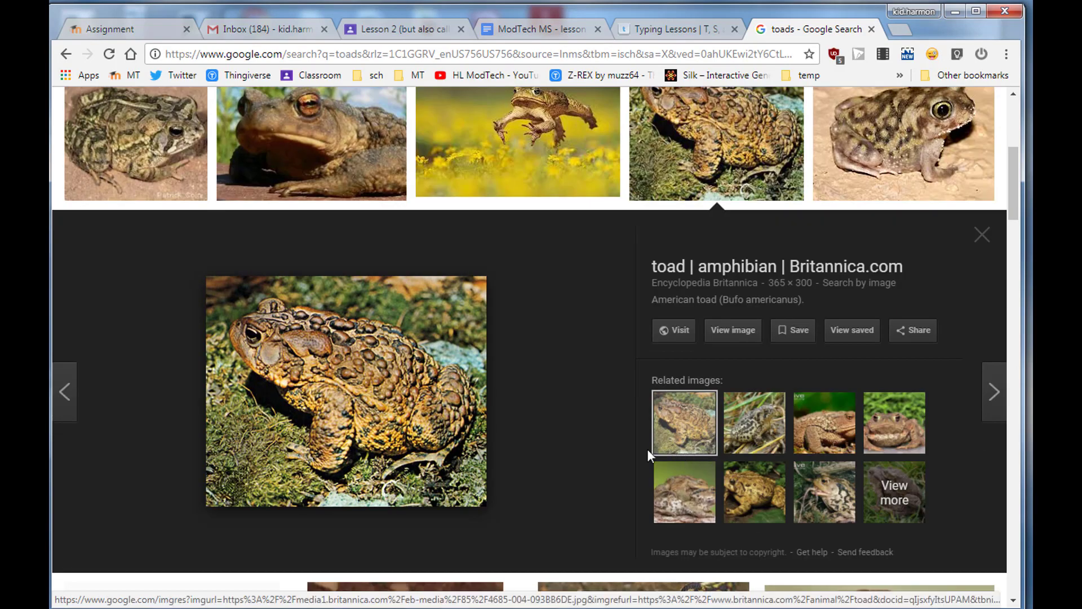
right_click(334, 376)
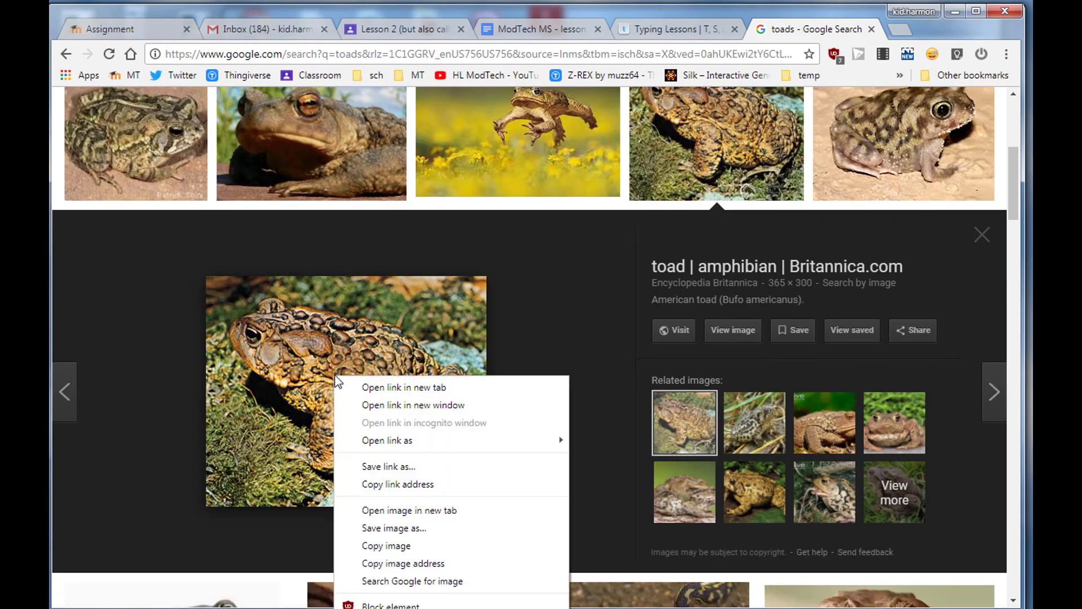
left_click(397, 564)
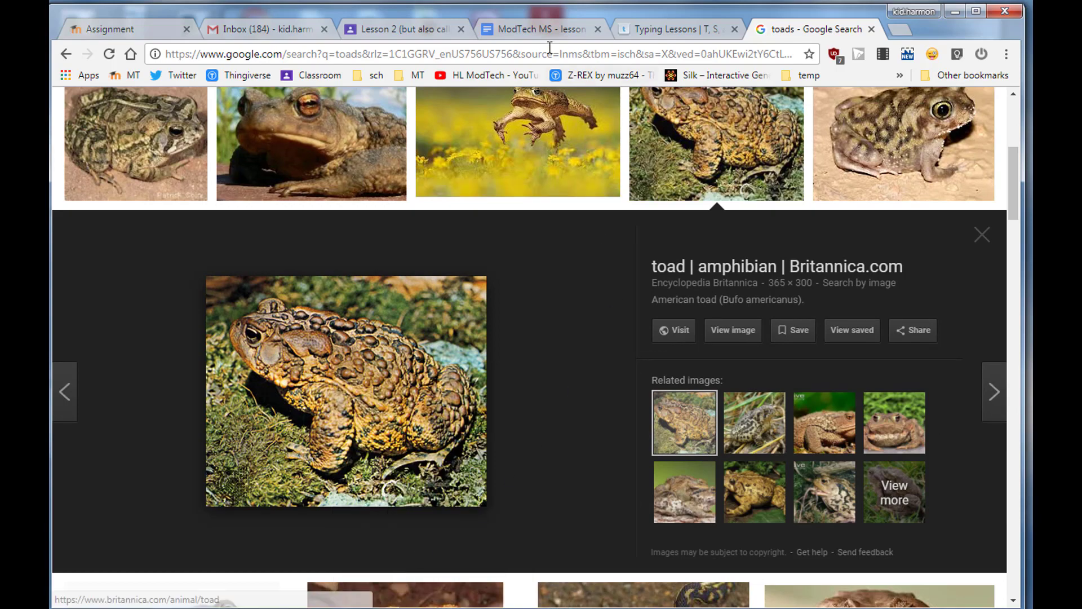
Insert the Britannica toad into the Url cell from its pasted address and shrink it
left_click(532, 28)
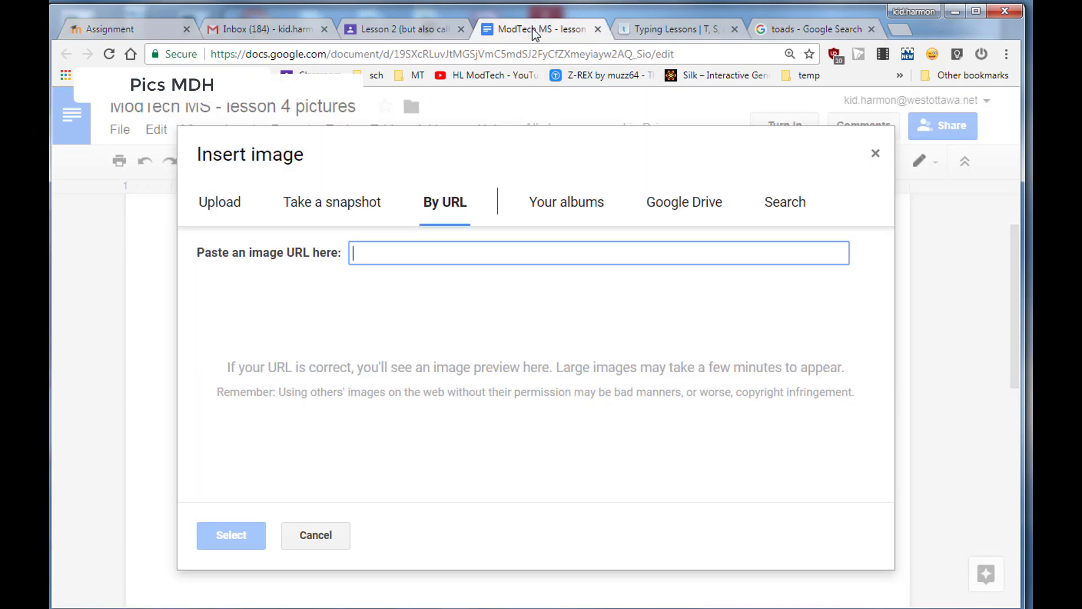
right_click(394, 254)
left_click(415, 345)
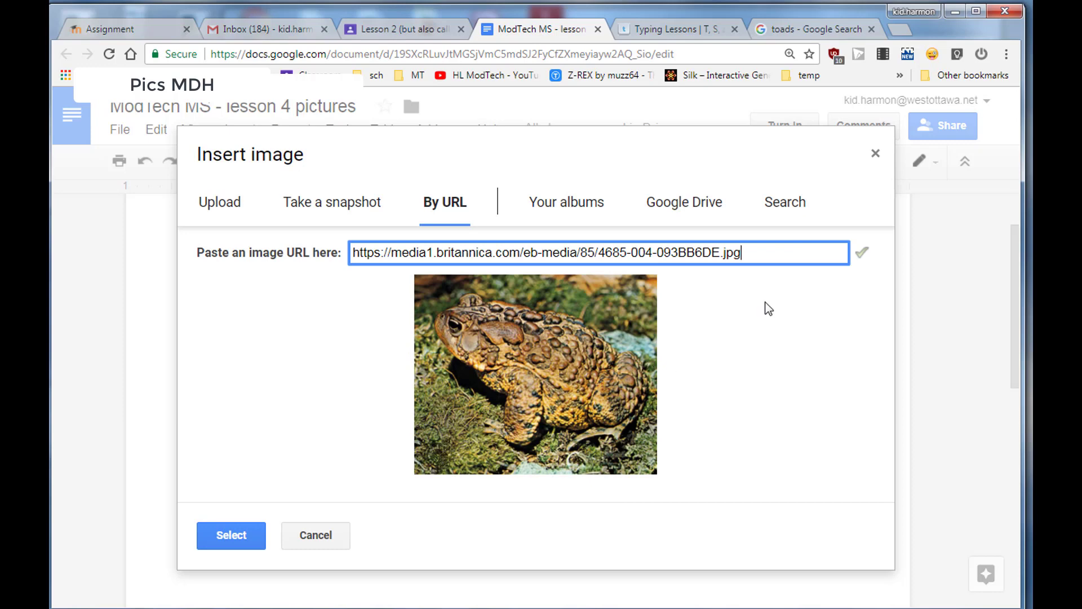
left_click(230, 533)
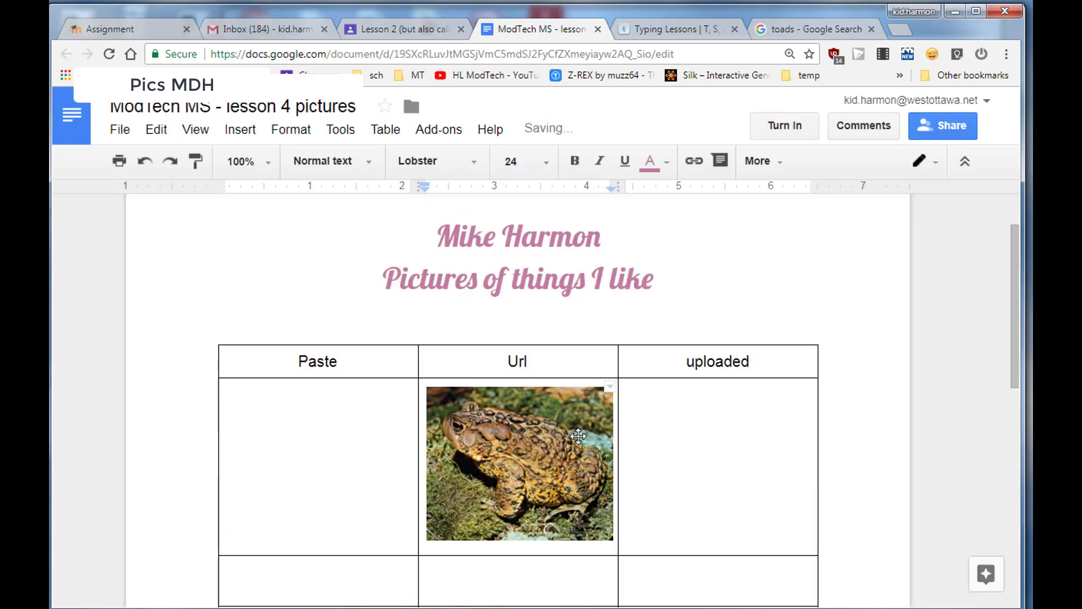
left_click(608, 516)
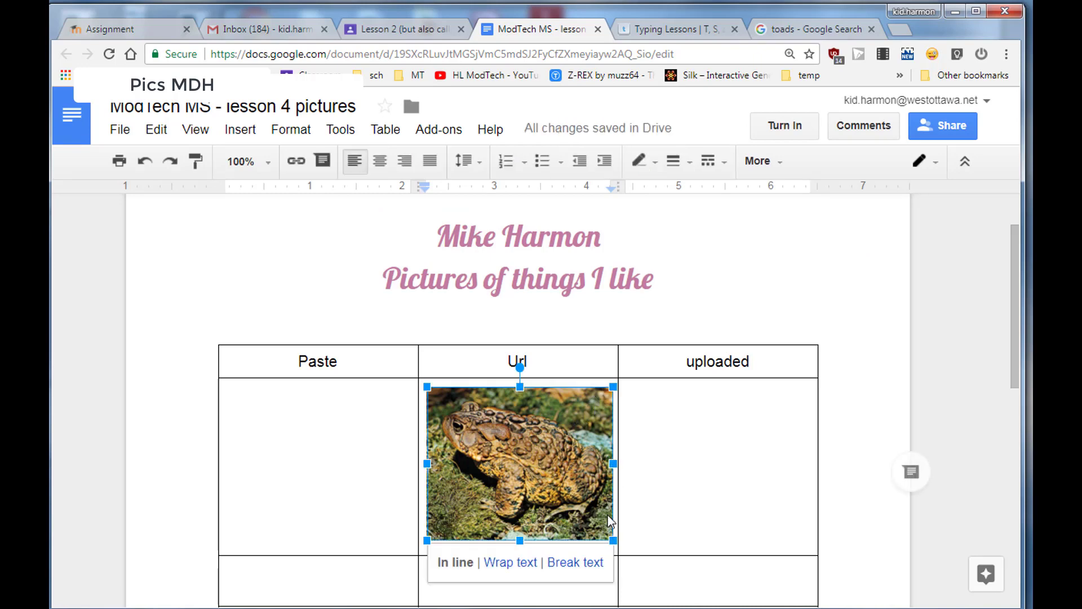
left_click_drag(612, 539, 542, 479)
left_click(572, 459)
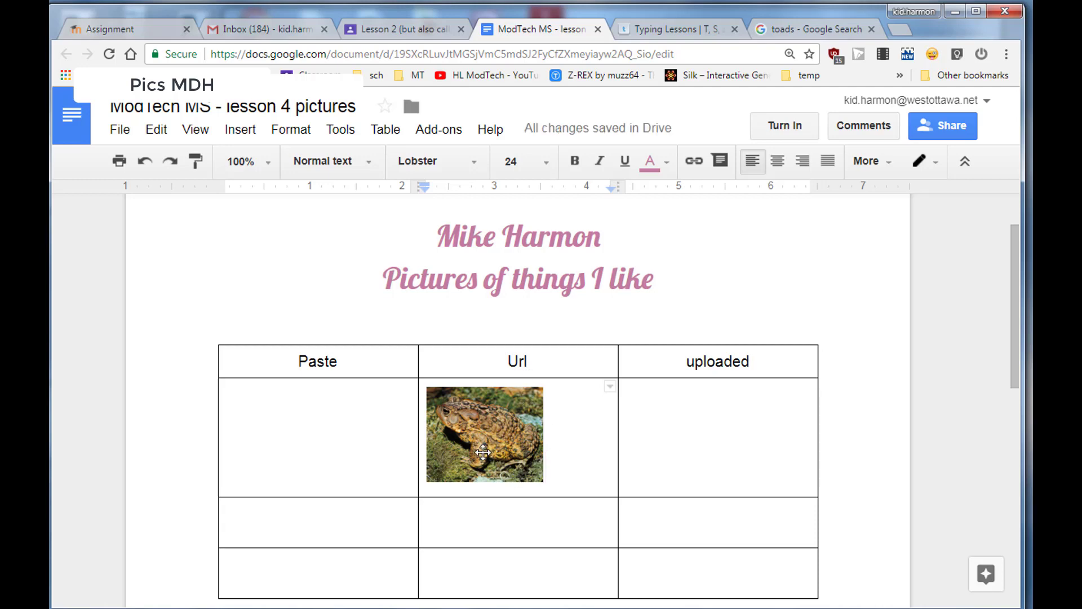
scroll(499, 377, "down", 3)
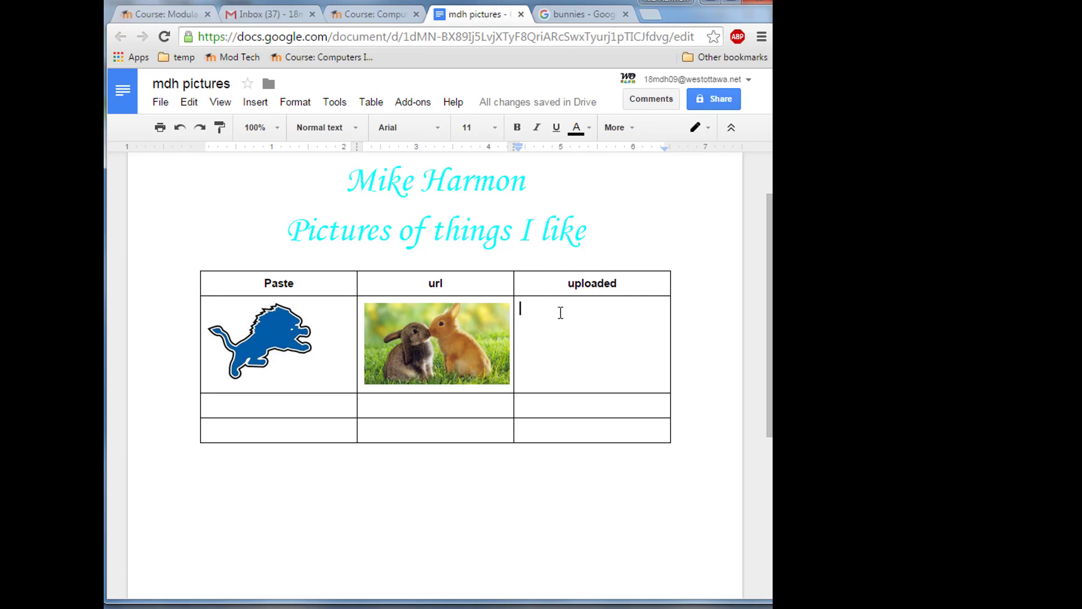
Search Google Images for cars instead of bunnies and bring up the green race car preview's options
left_click(582, 18)
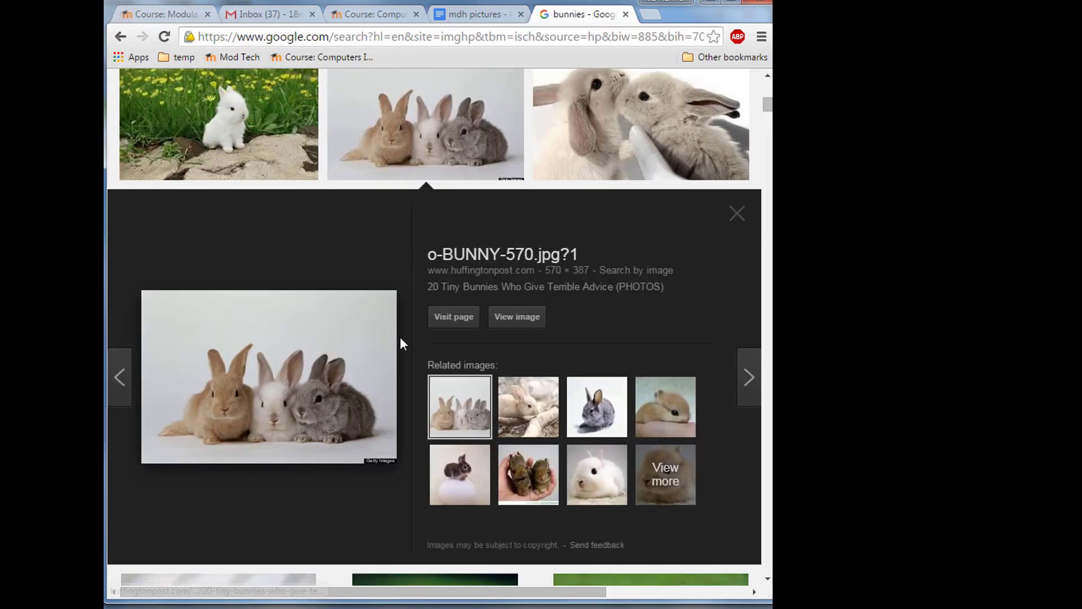
scroll(400, 341, "up", 10)
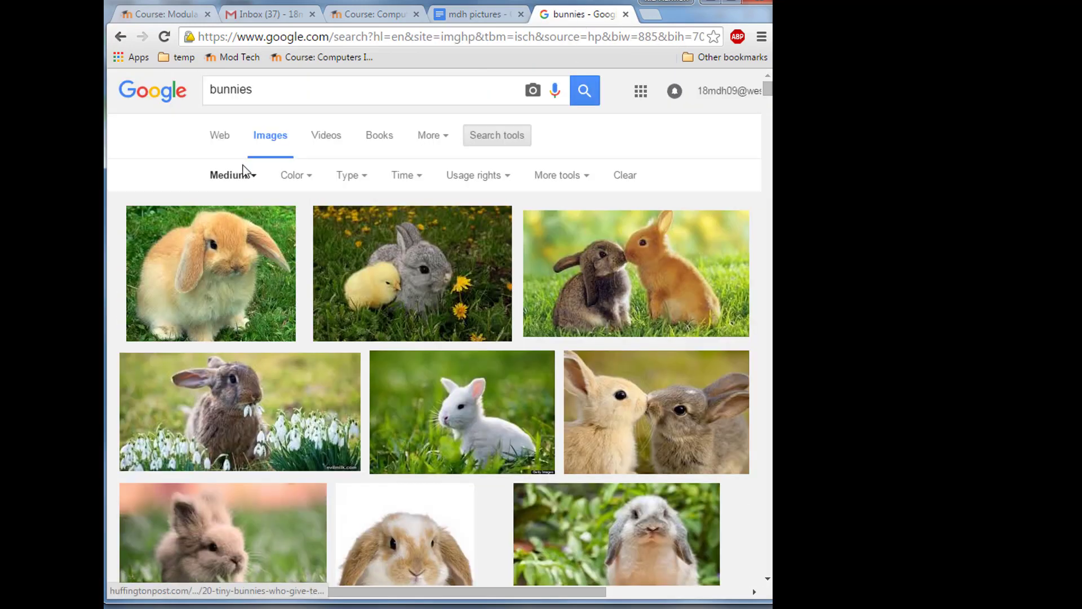
left_click(273, 87)
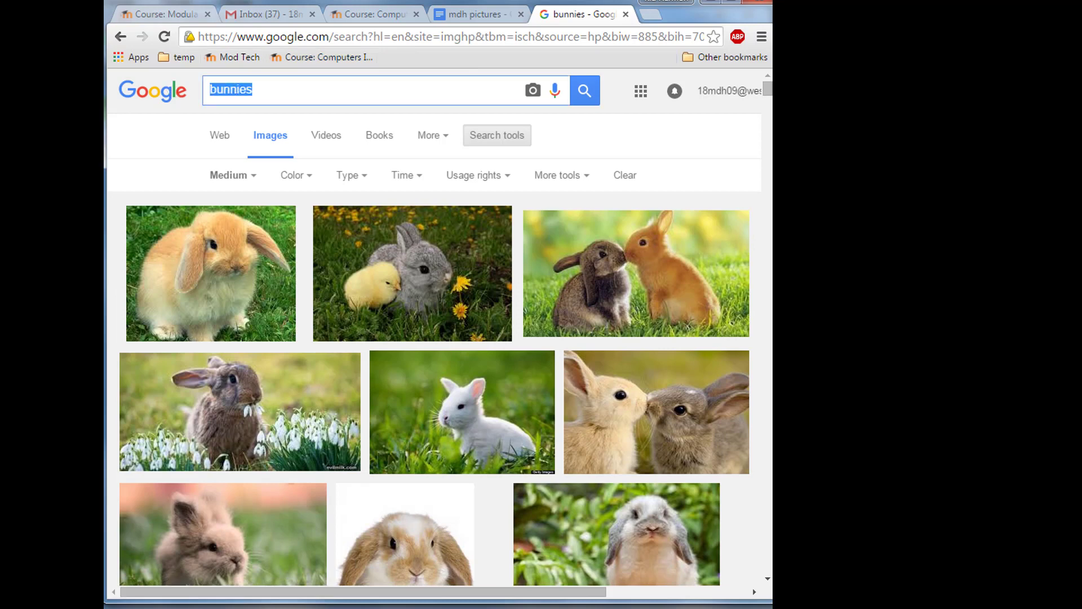
type("cars")
key("Return")
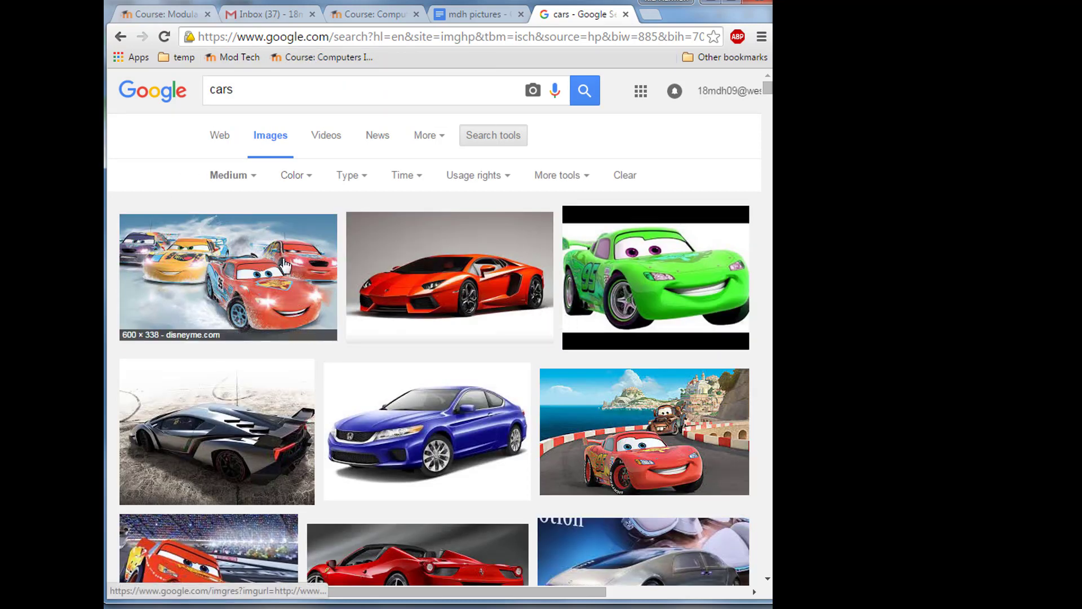
scroll(592, 313, "down", 1)
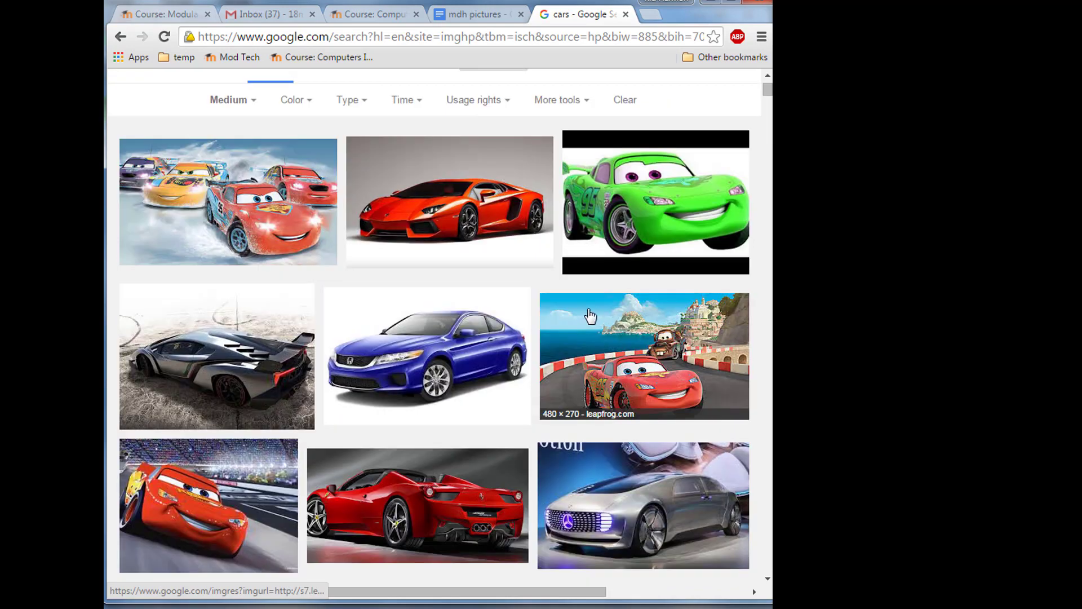
left_click(647, 207)
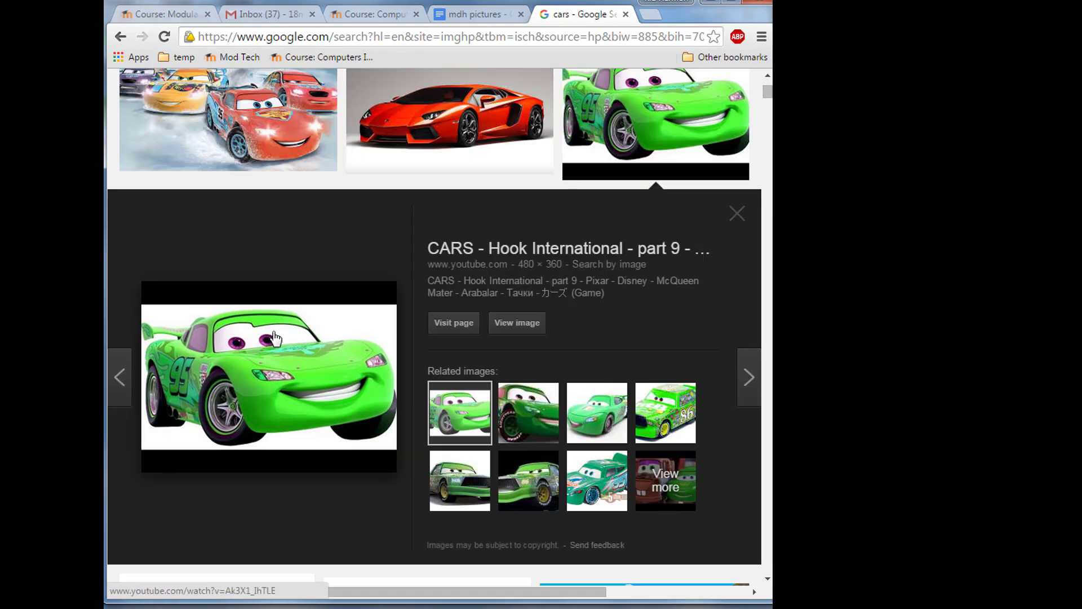
right_click(262, 373)
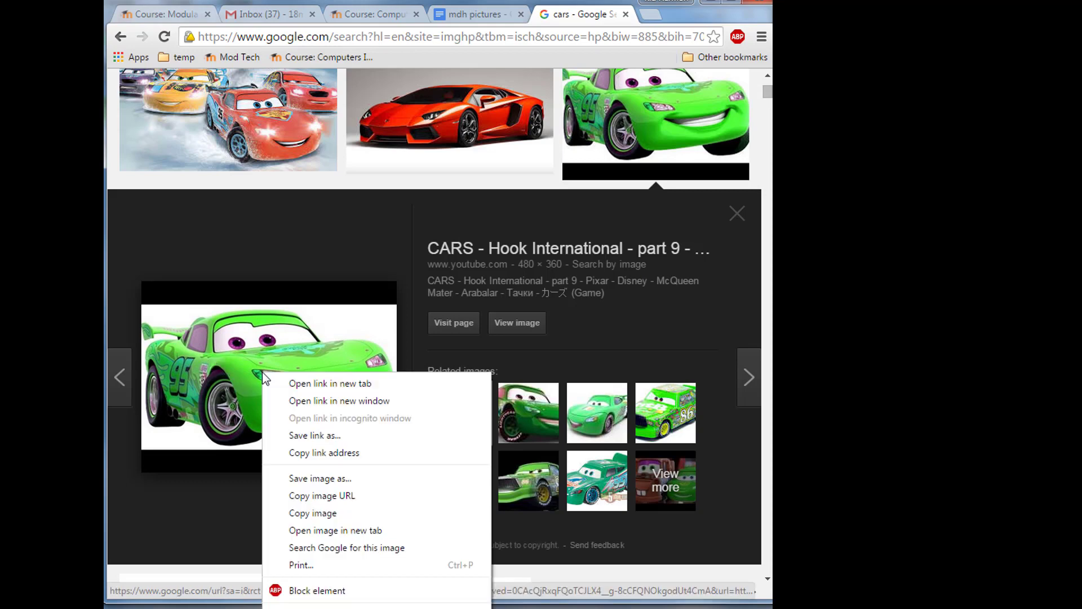
Save the green car image to the Desktop as pic1.jpg instead of hqdefault.jpg
left_click(323, 478)
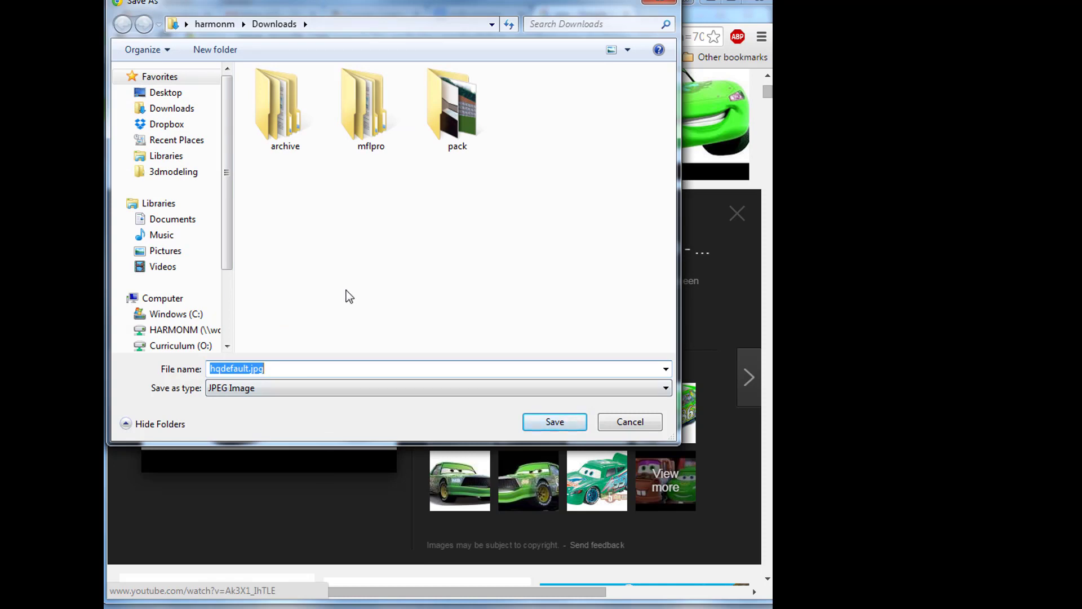
left_click(175, 94)
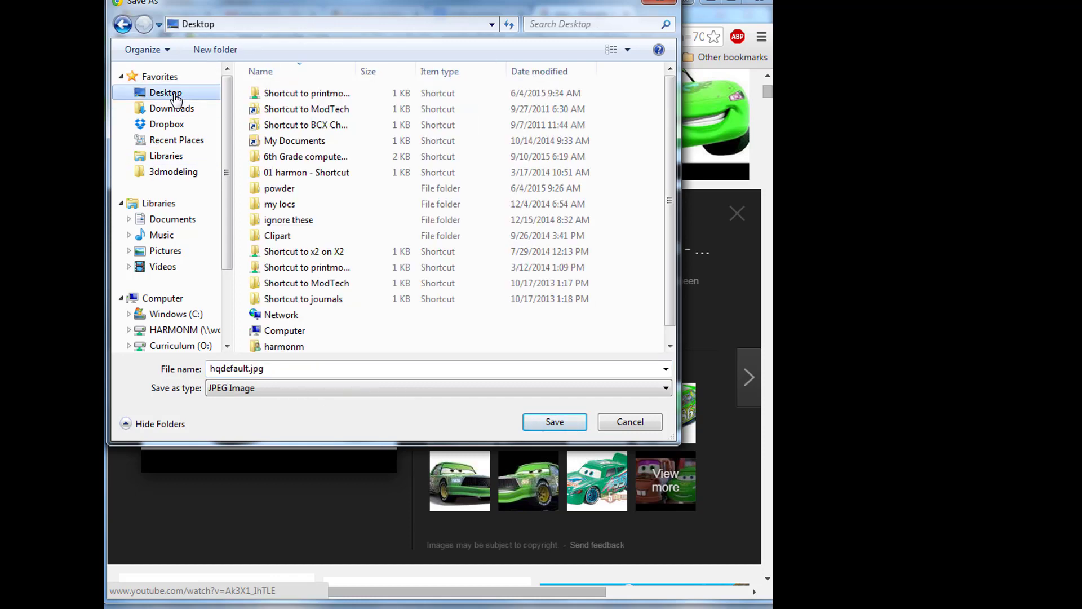
left_click(242, 370)
left_click(244, 369)
left_click_drag(248, 370, 126, 366)
key("BackSpace")
type("pic1")
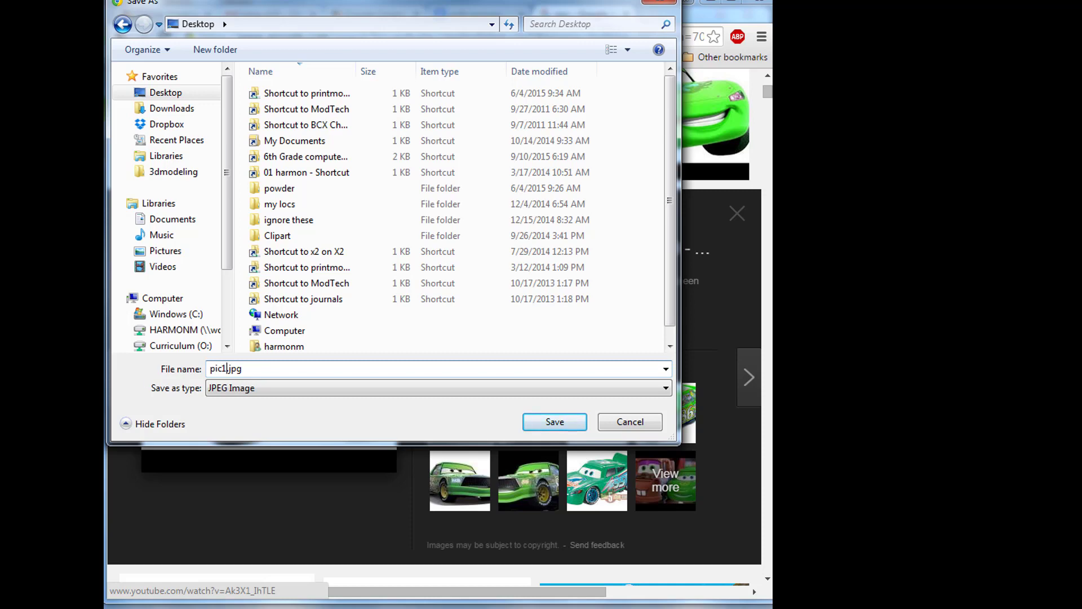
left_click(555, 423)
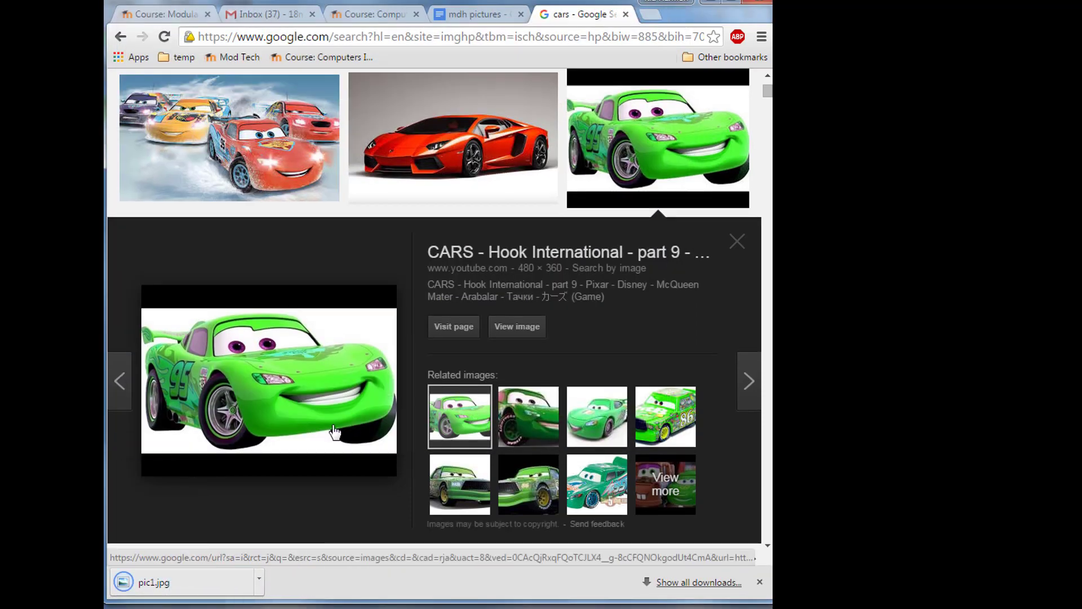
Upload pic1.jpg from the Desktop into the table's uploaded cell via Insert > Image
left_click(465, 11)
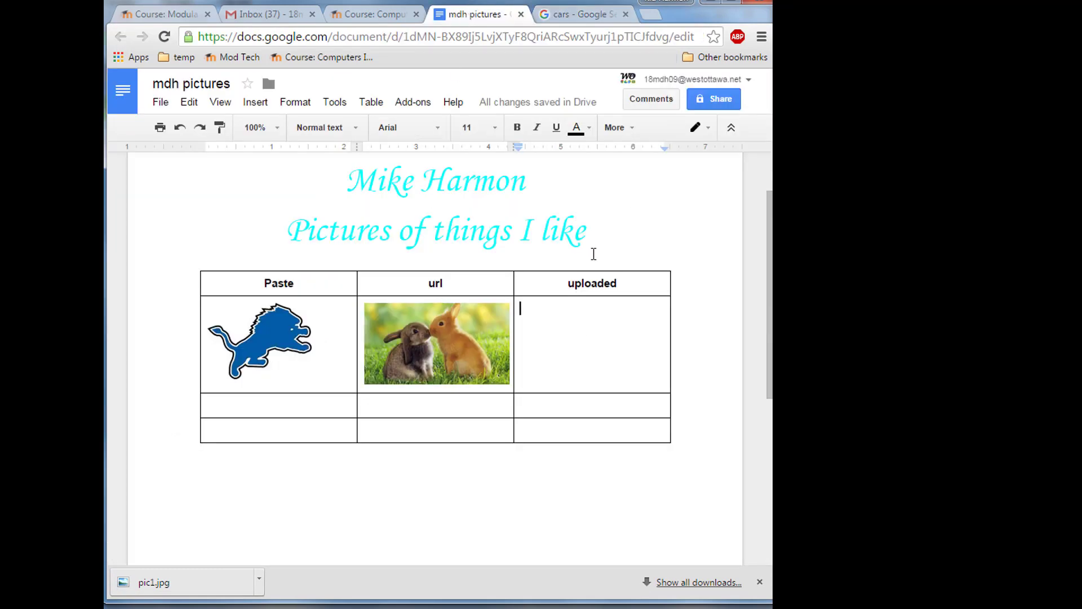
left_click(255, 102)
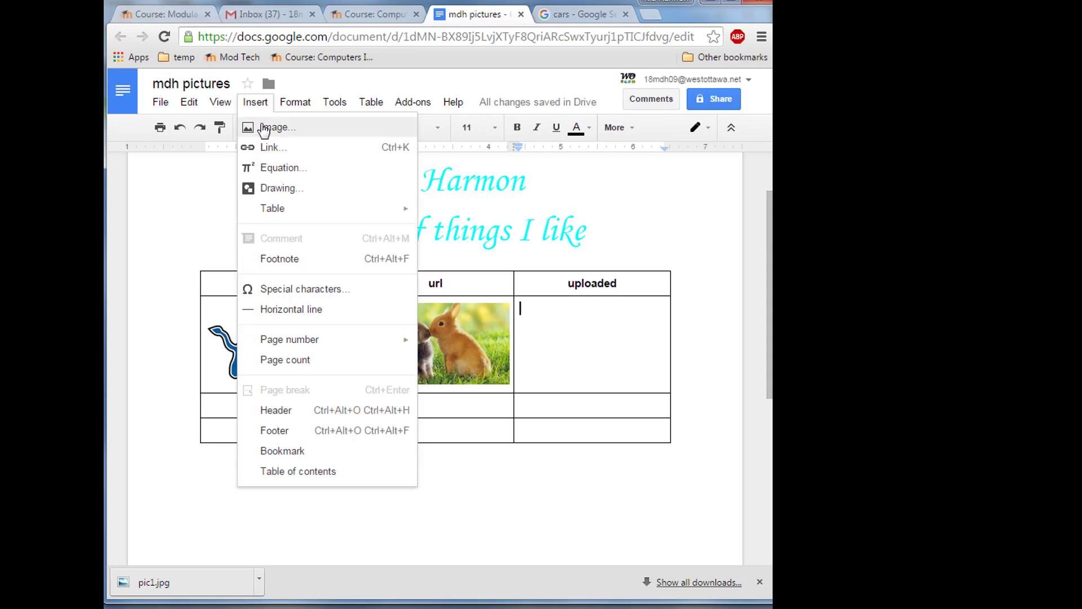
left_click(267, 133)
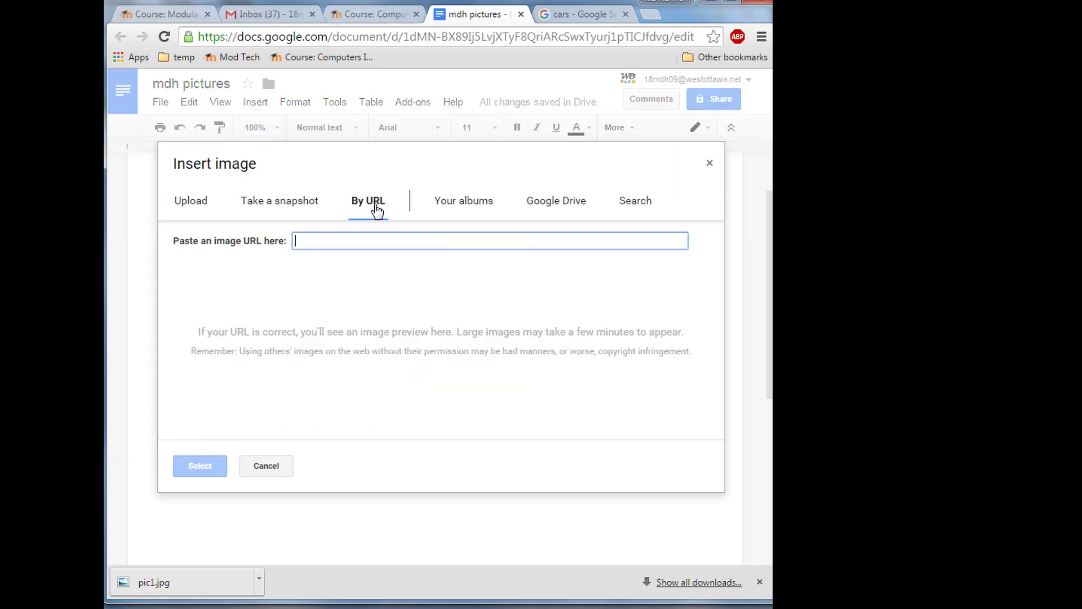
left_click(190, 201)
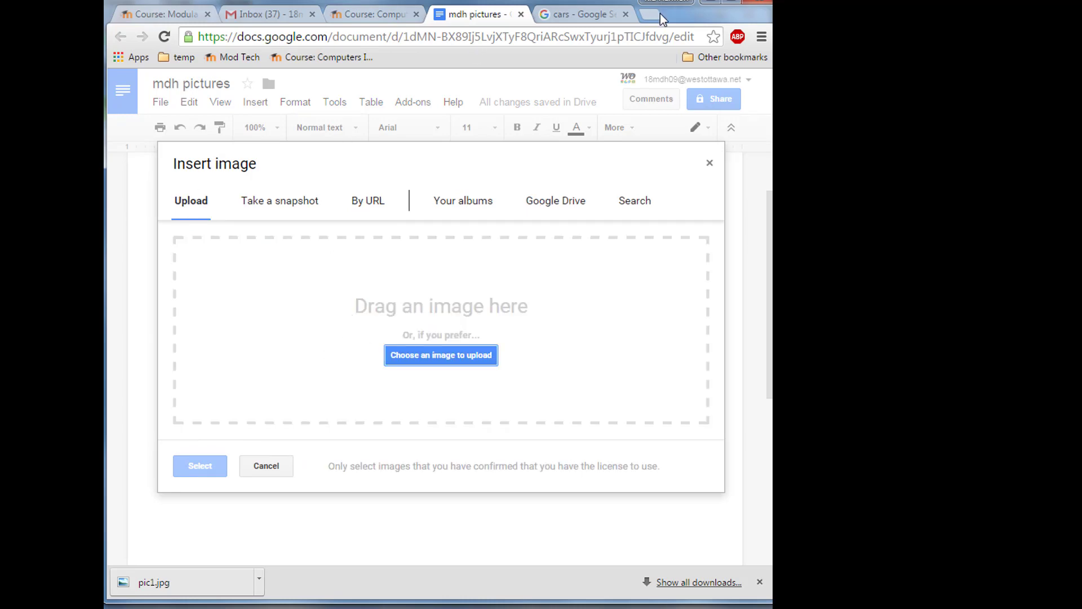
left_click_drag(677, 15, 970, 18)
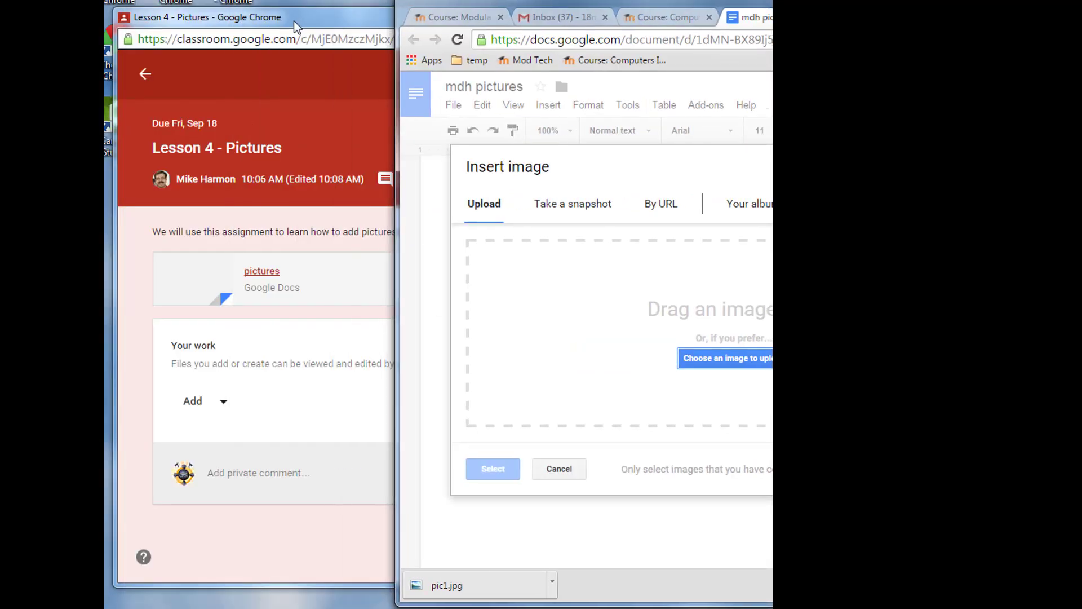
left_click_drag(300, 22, 477, 8)
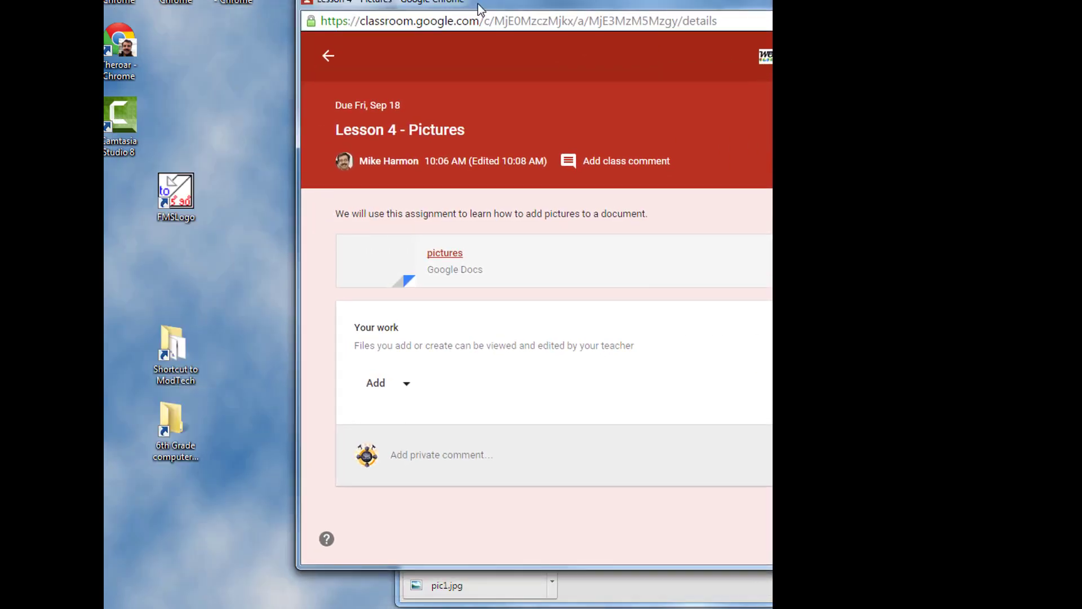
key("alt+Tab")
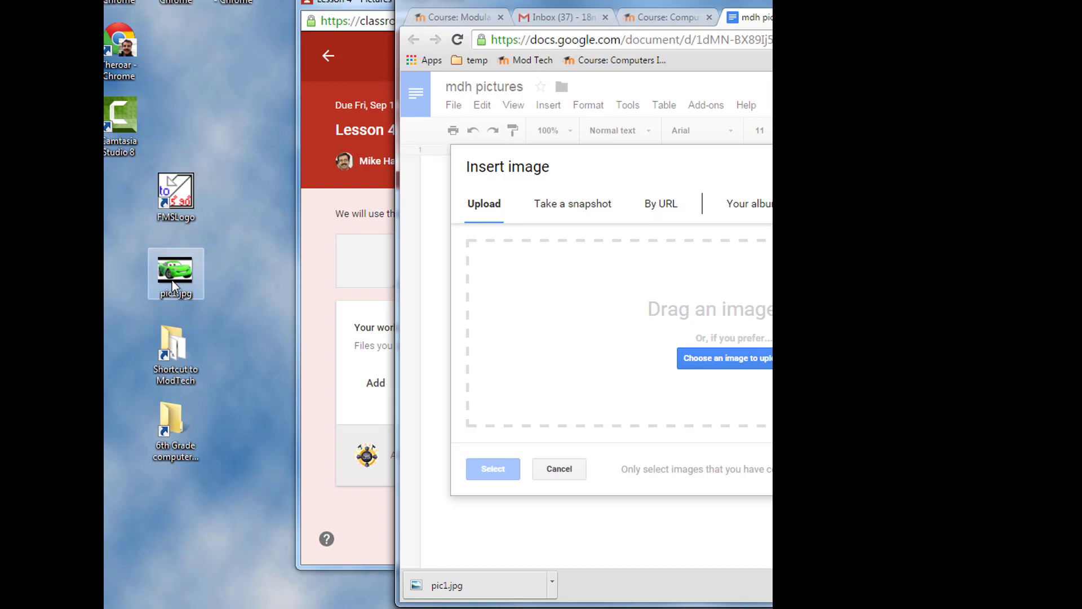
left_click_drag(168, 269, 638, 328)
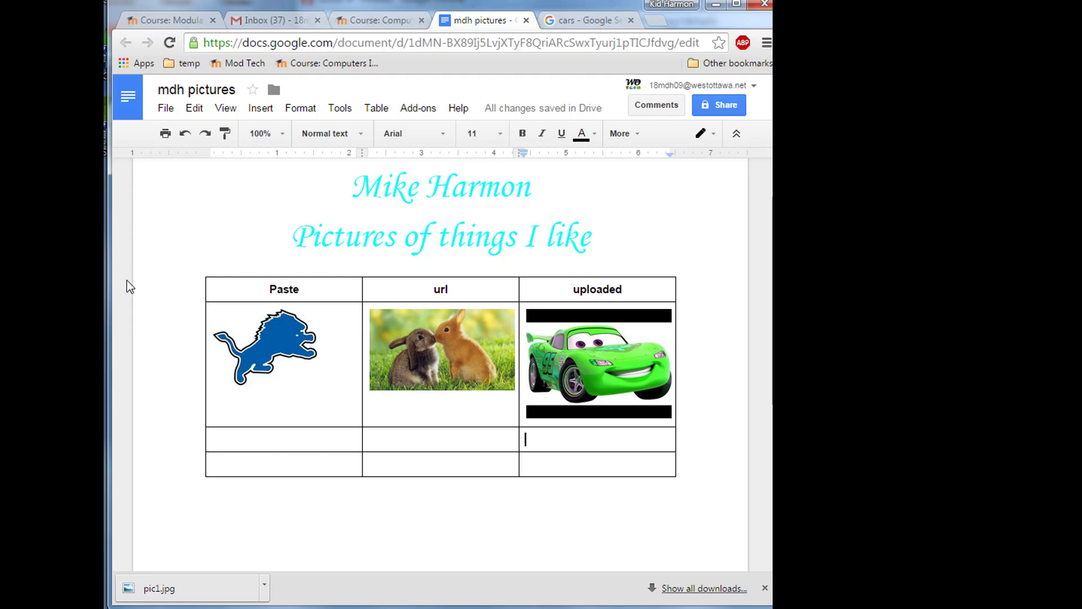
Paste 'These are my instructions for what we just learned.' on the line below the table
left_click(575, 472)
left_click(257, 484)
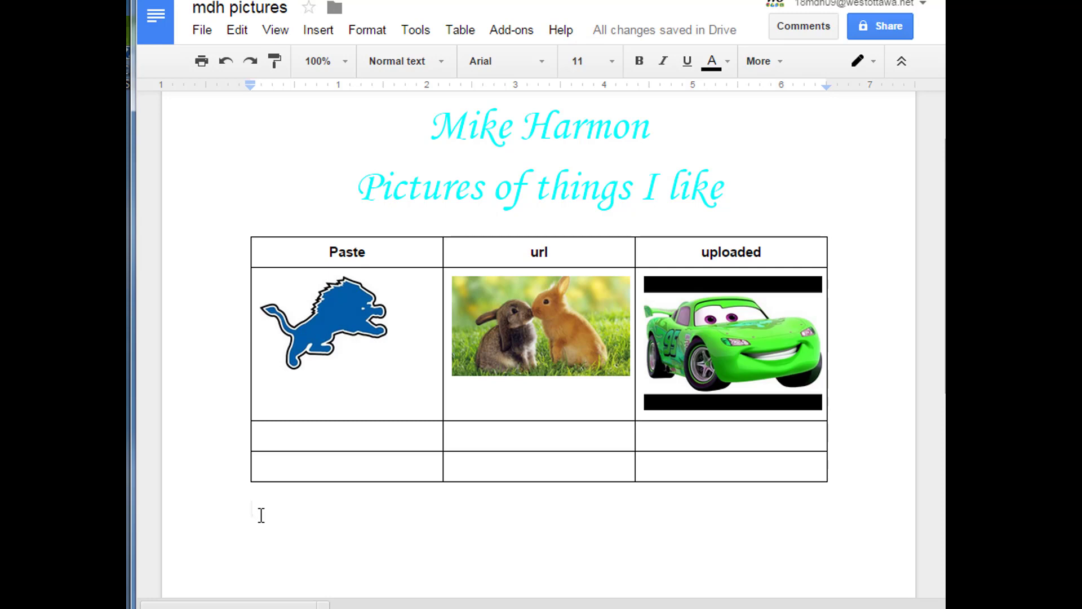
type("These are my instructions for what we just learned.")
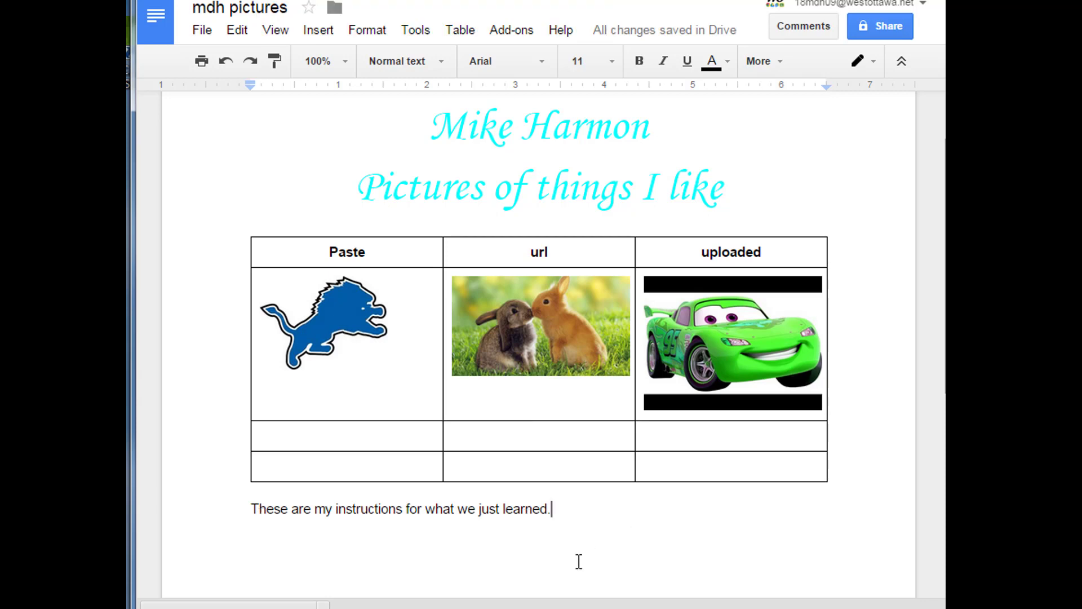
key("Return")
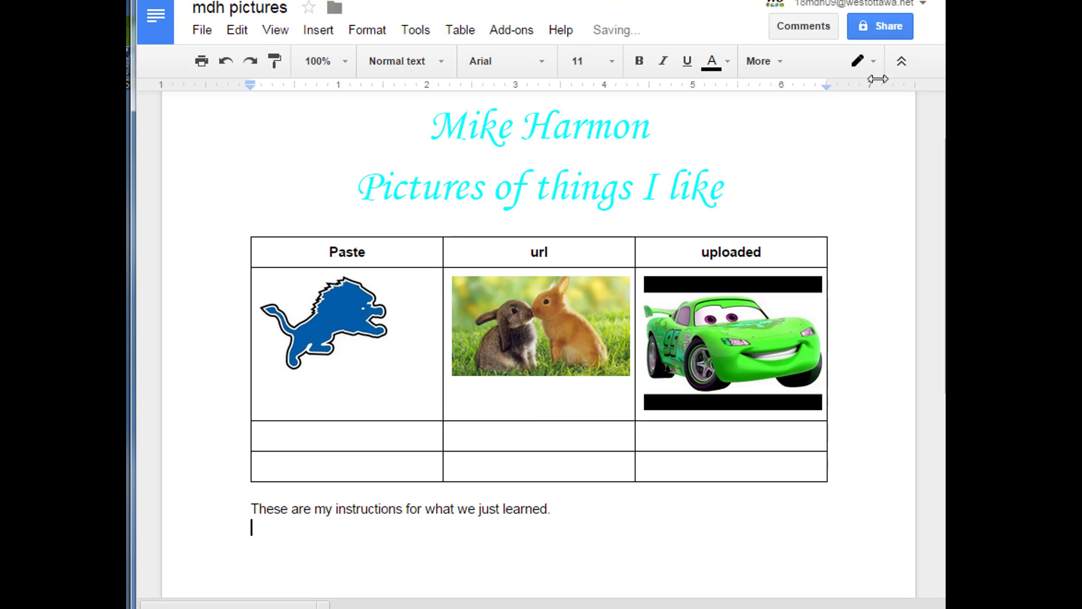
Add bullets 'The paste technique was...', 'Explain URL' and 'Explain uploaded.' under the sentence
left_click(779, 65)
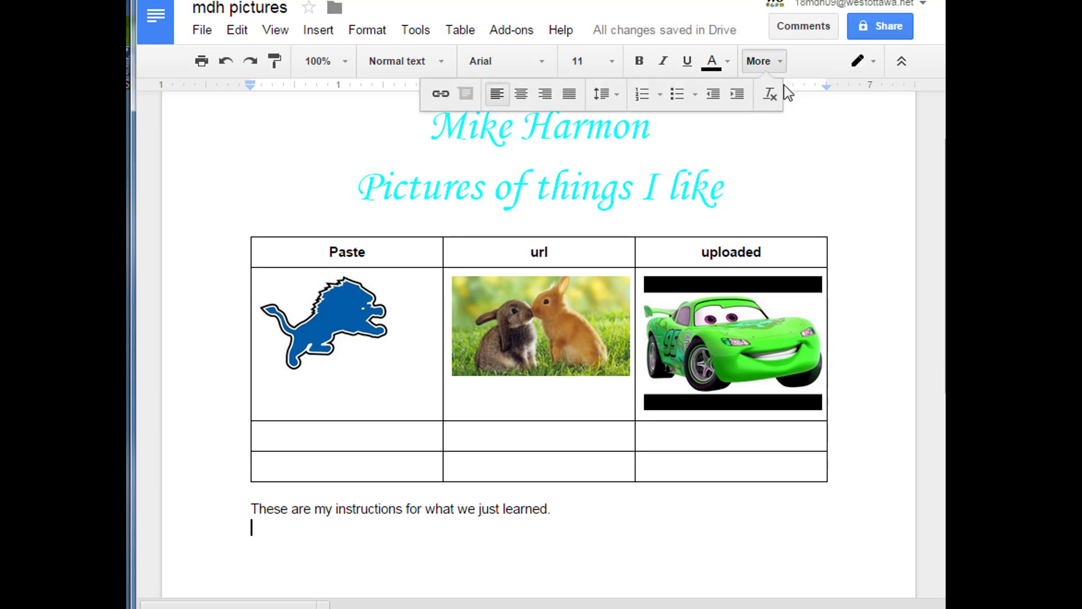
left_click(677, 95)
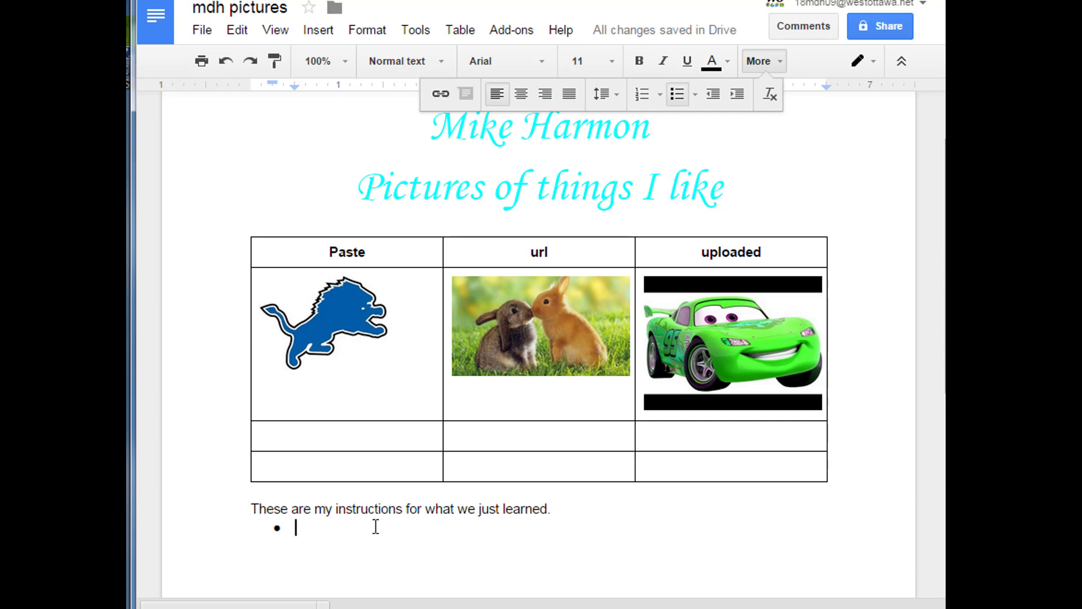
type("The paste technique was...")
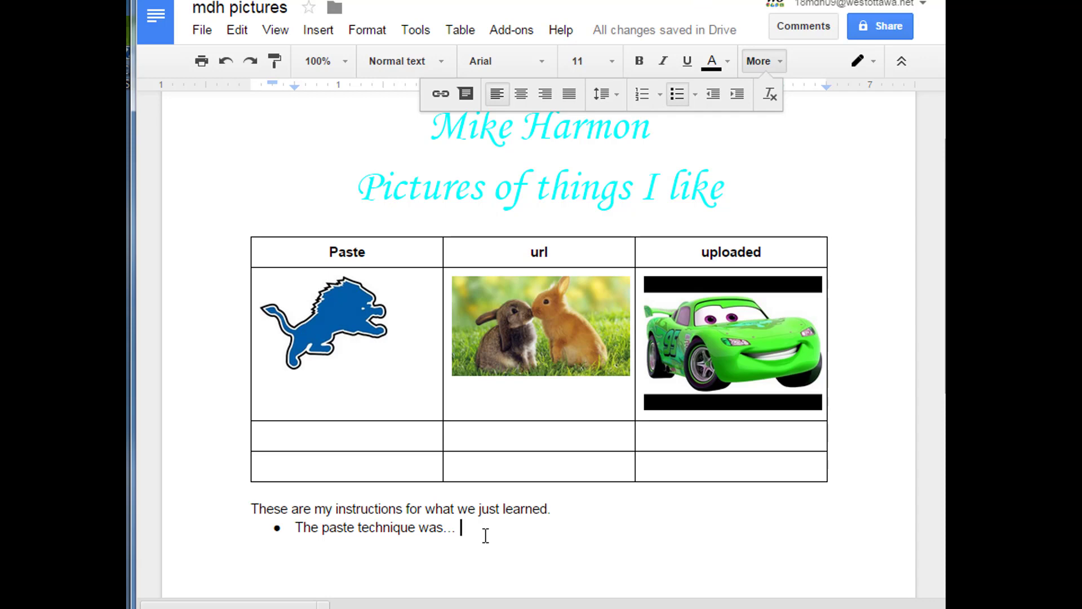
key("Return")
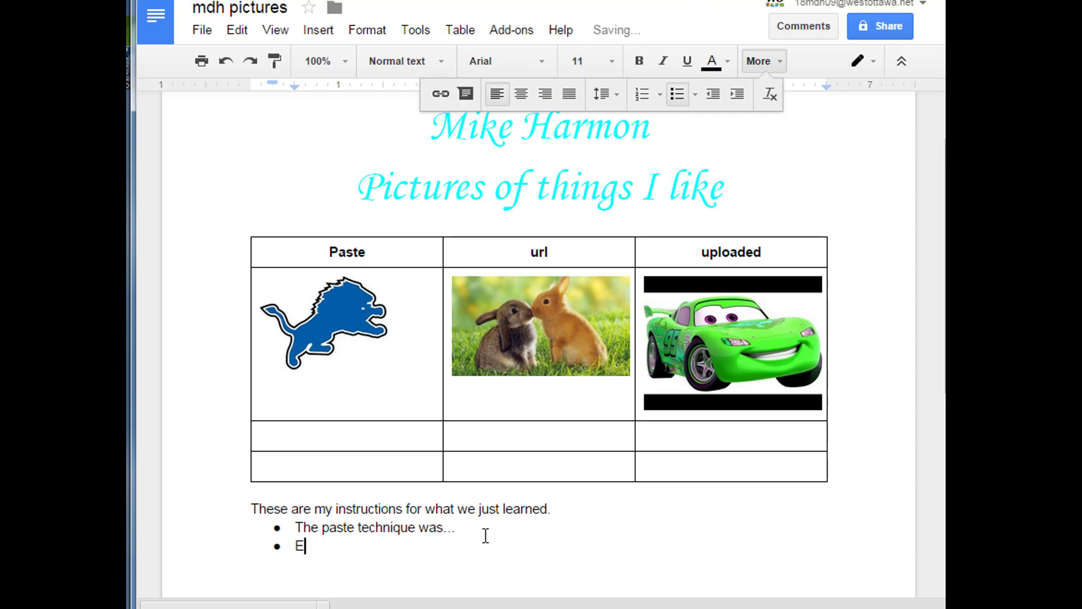
type("xplain URL")
key("Return")
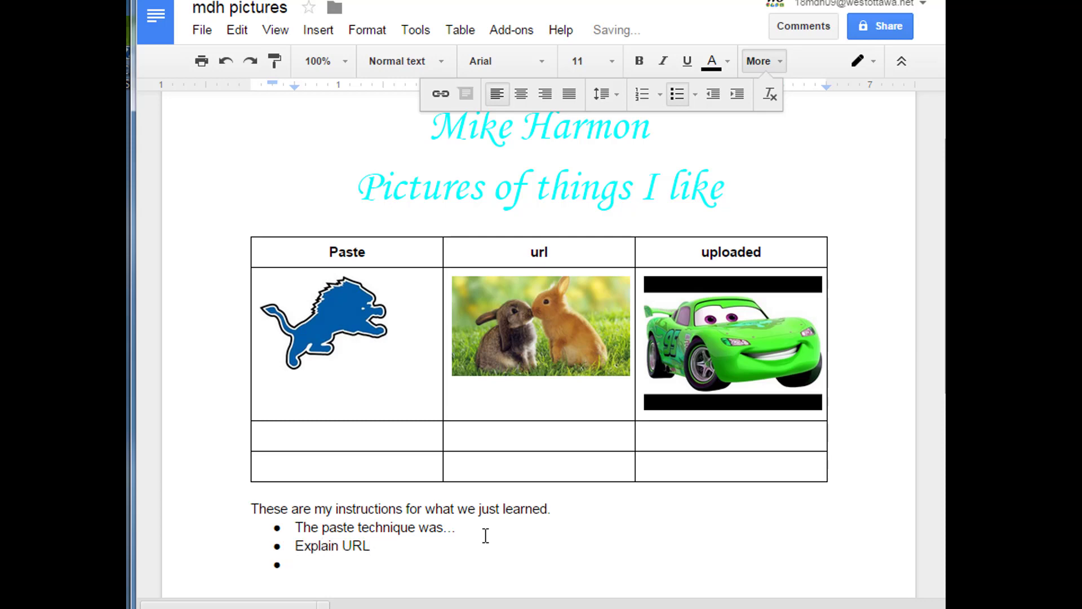
type("Explain")
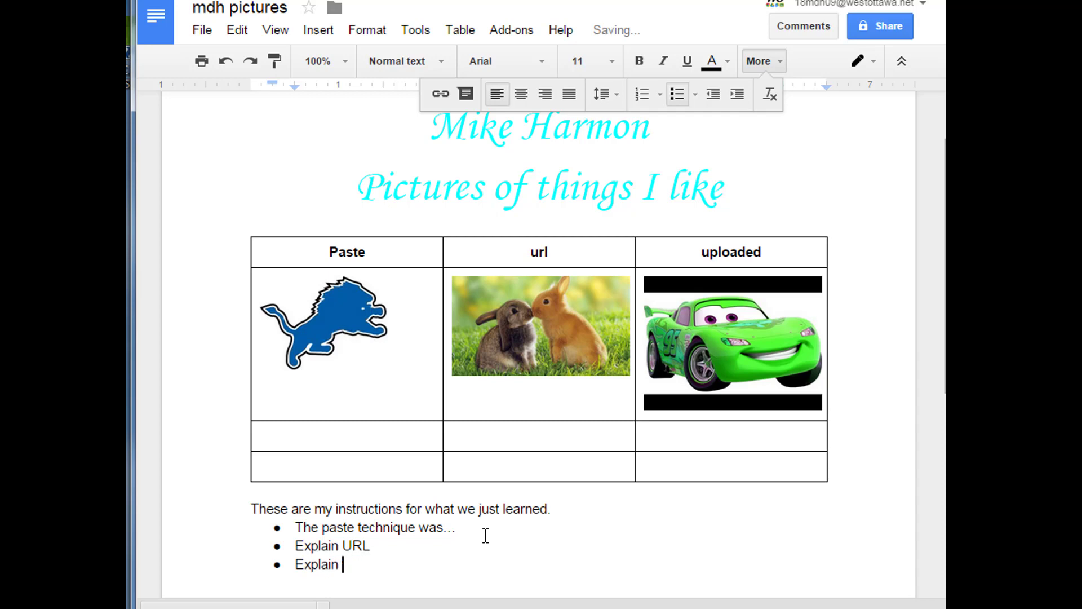
type(" uploaded.")
key("Return")
key("Return")
scroll(349, 491, "down", 2)
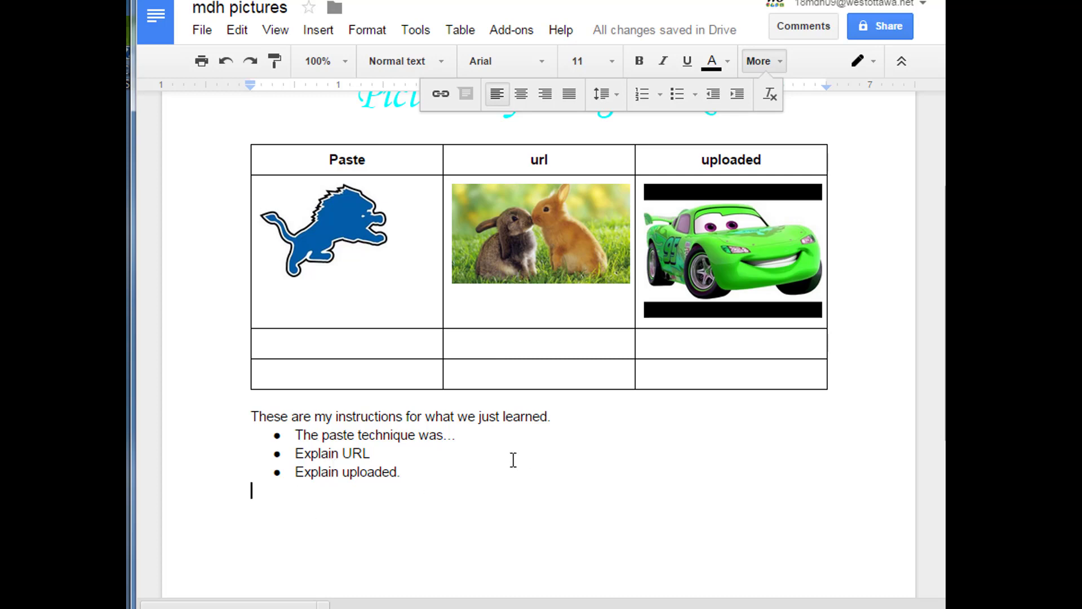
key("alt+Tab")
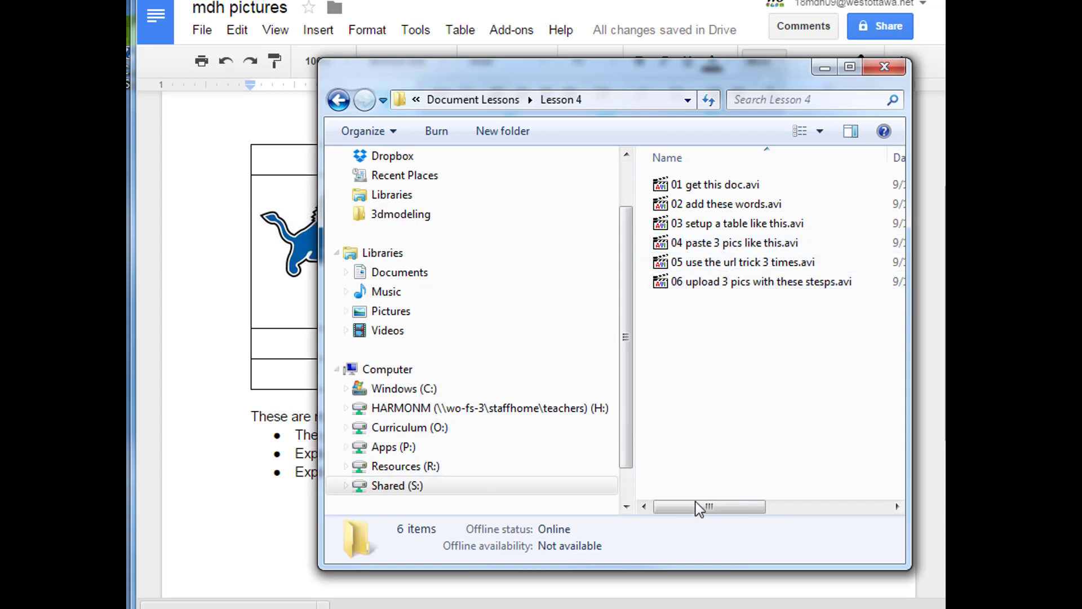
Minimize the Lesson 4 folder window in Explorer
left_click(824, 68)
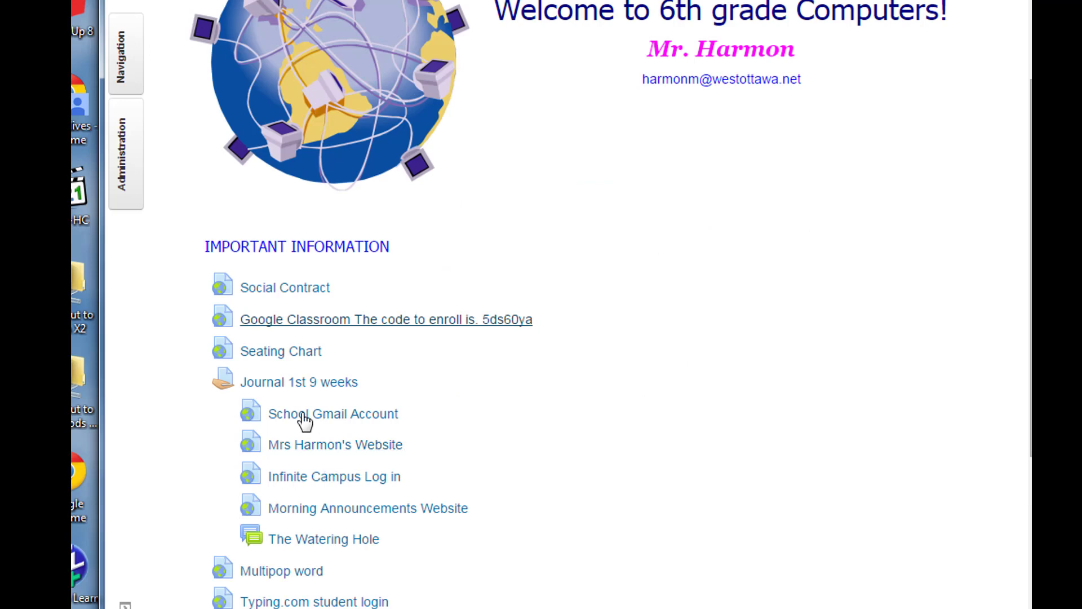
Open Lesson 4 - Pictures in the 6th Grade Computers class and remove the ModTech MS doc
left_click(313, 321)
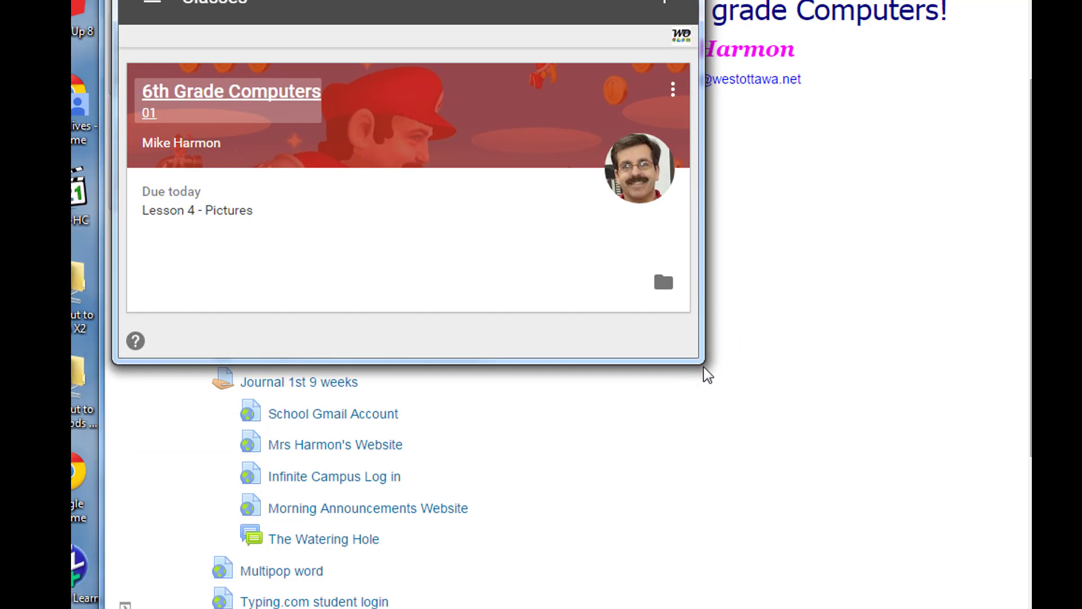
left_click_drag(706, 374, 949, 580)
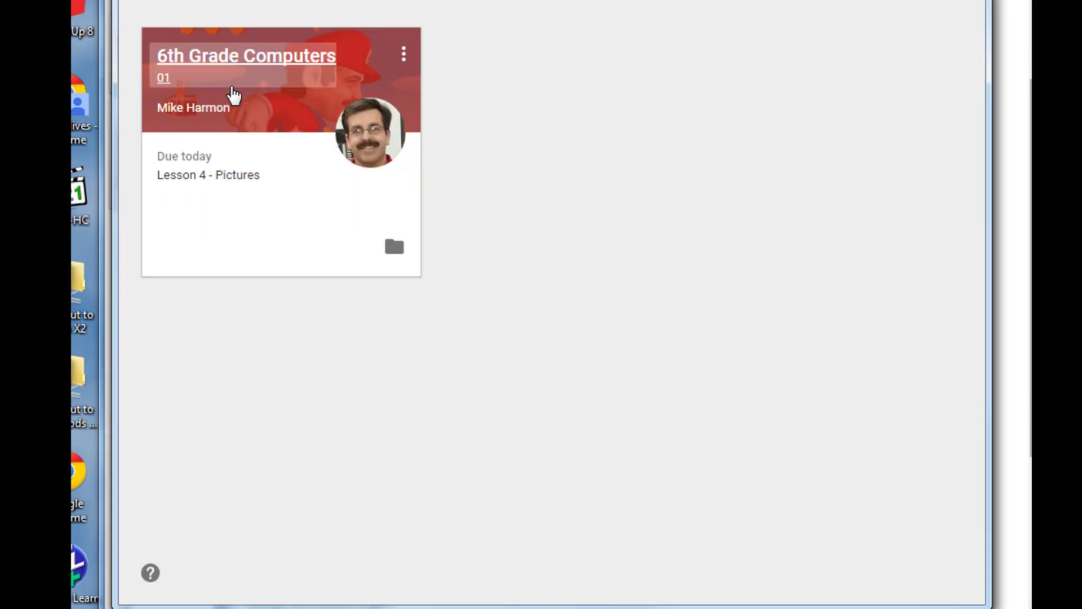
left_click(216, 62)
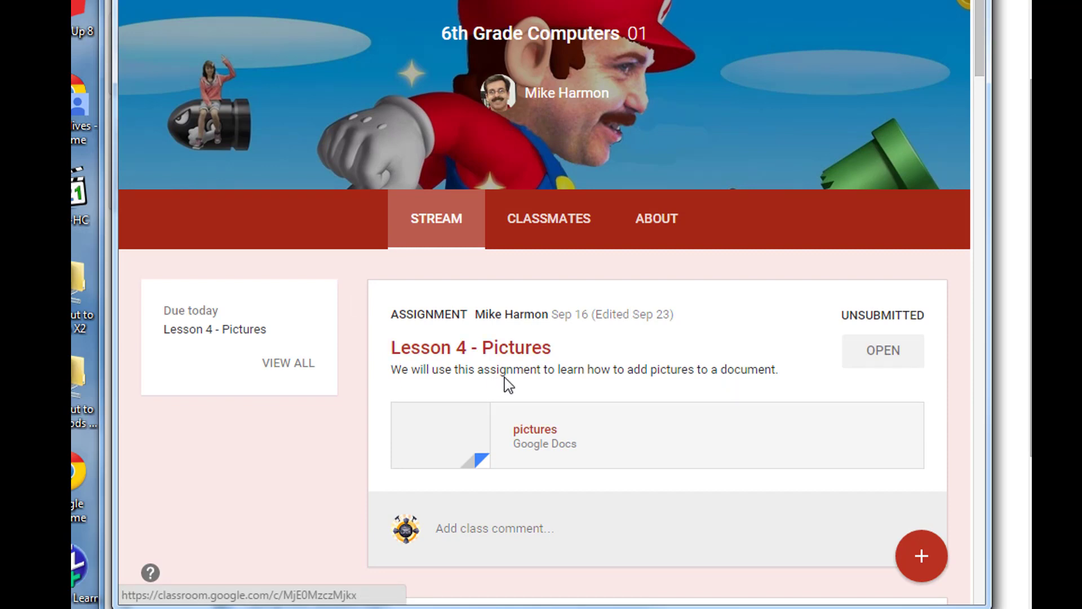
left_click(885, 350)
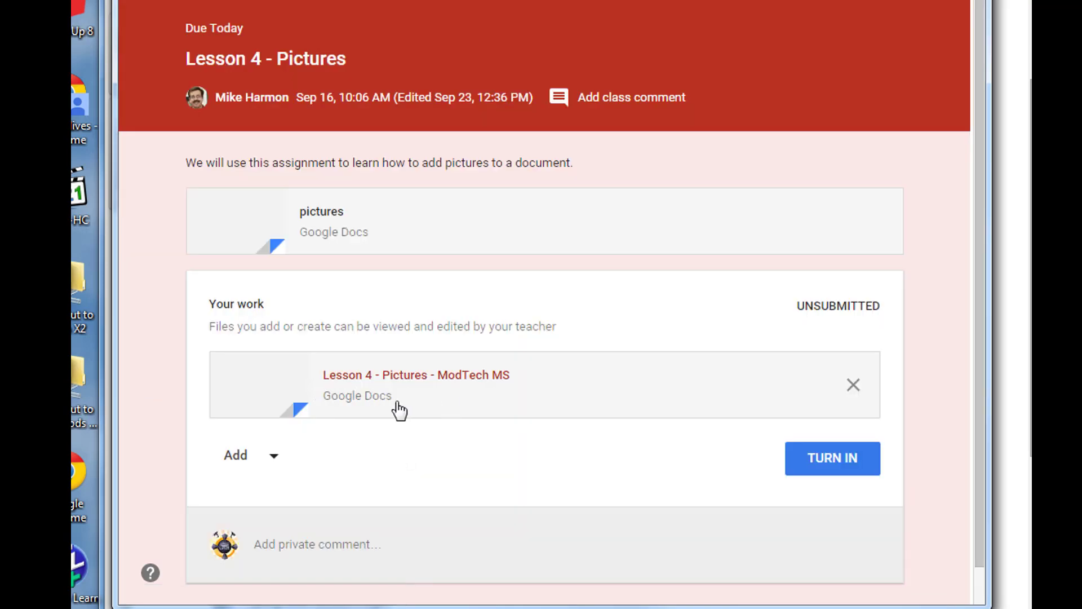
left_click(854, 387)
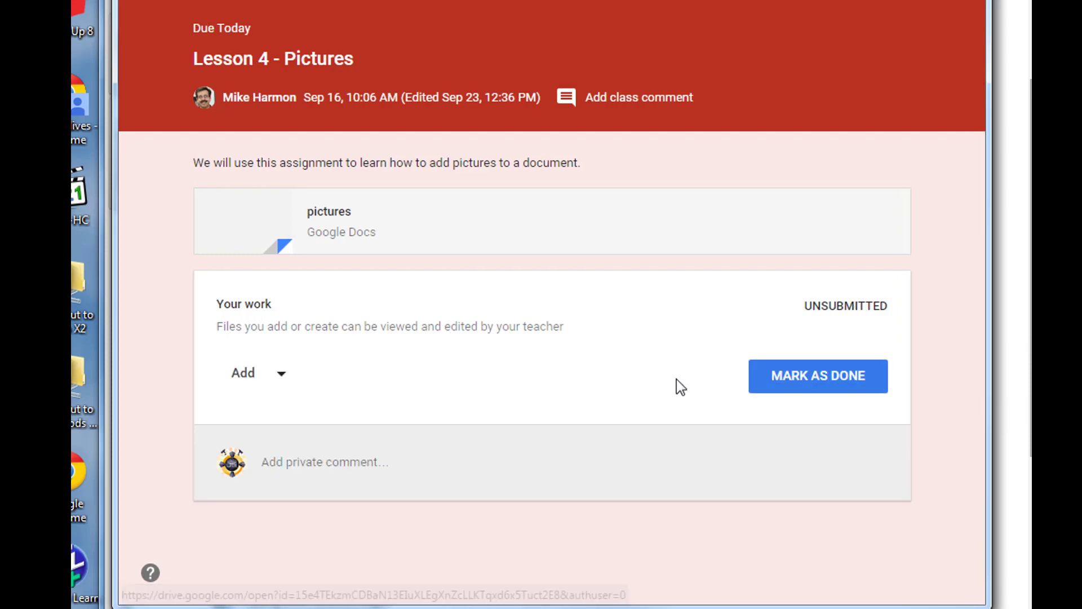
Attach the mdh pictures document from Google Drive to Your work
left_click(280, 378)
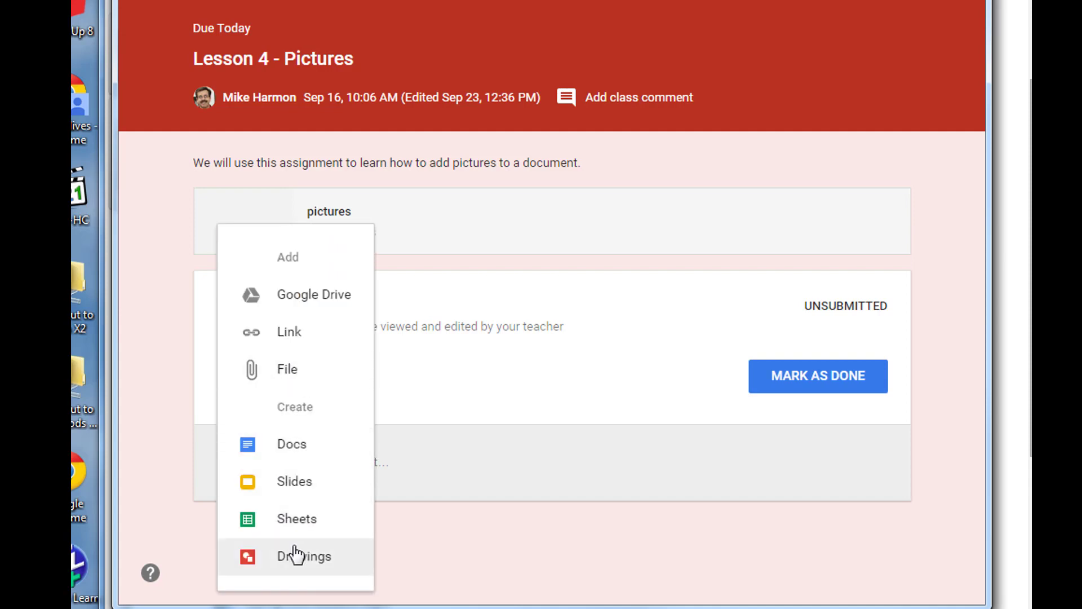
left_click(291, 302)
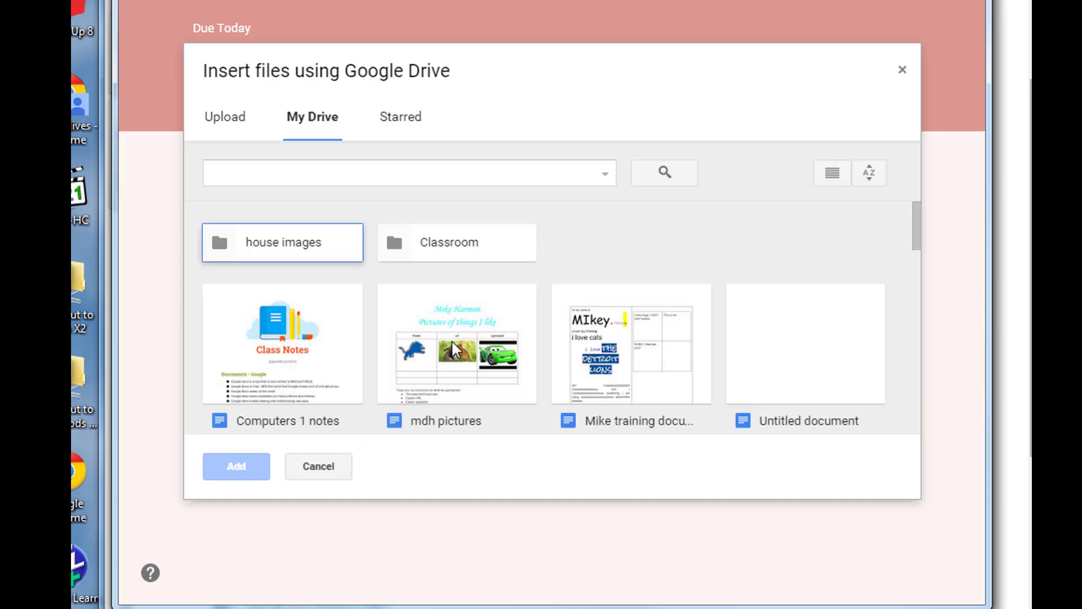
left_click(461, 345)
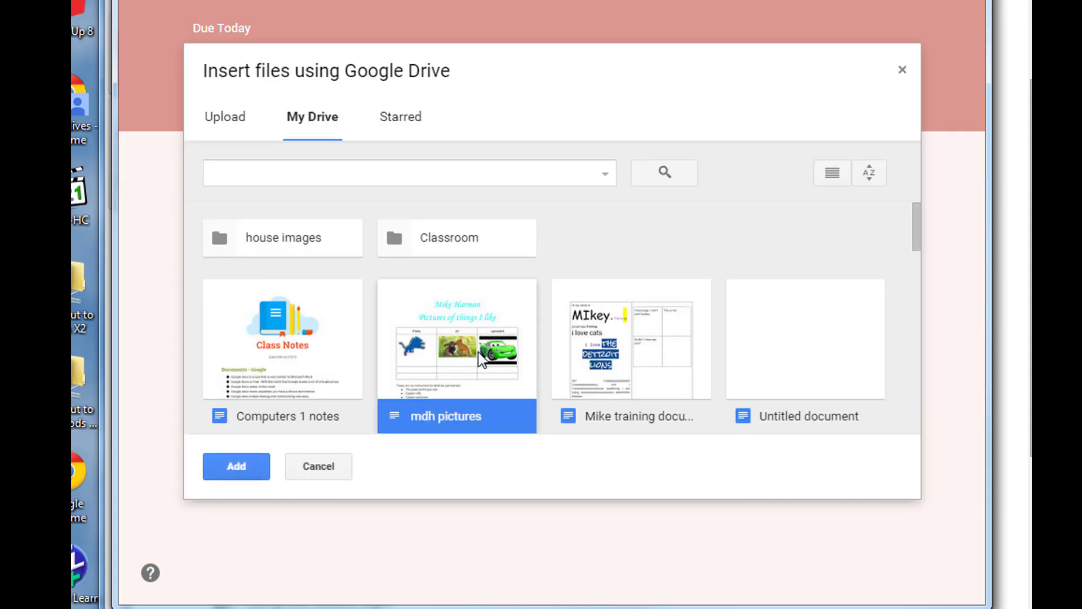
left_click(238, 465)
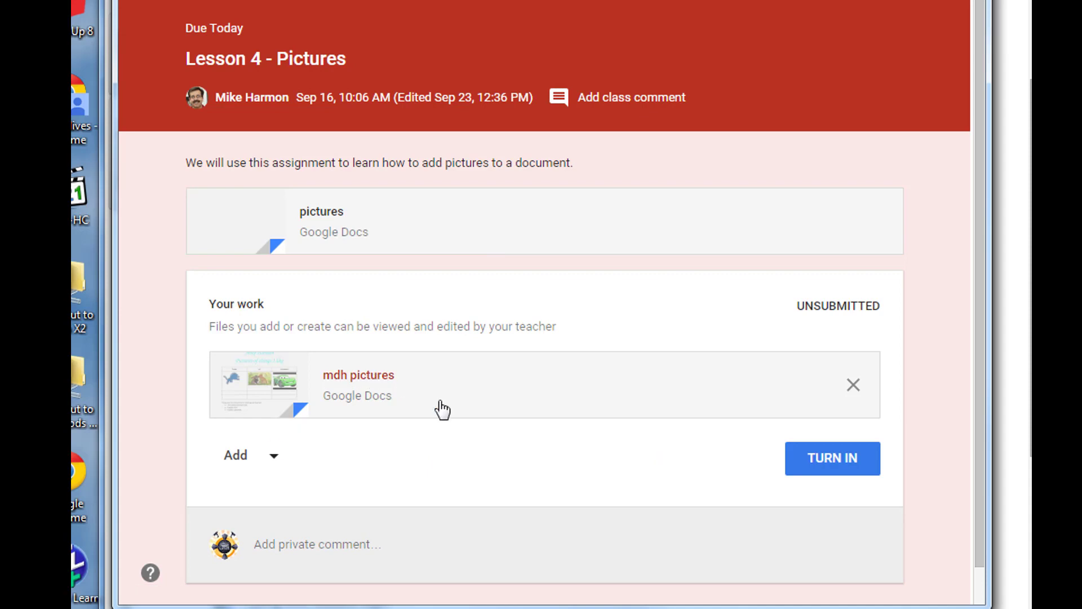
Turn in Lesson 4 - Pictures and confirm submitting the mdh pictures attachment
left_click(832, 460)
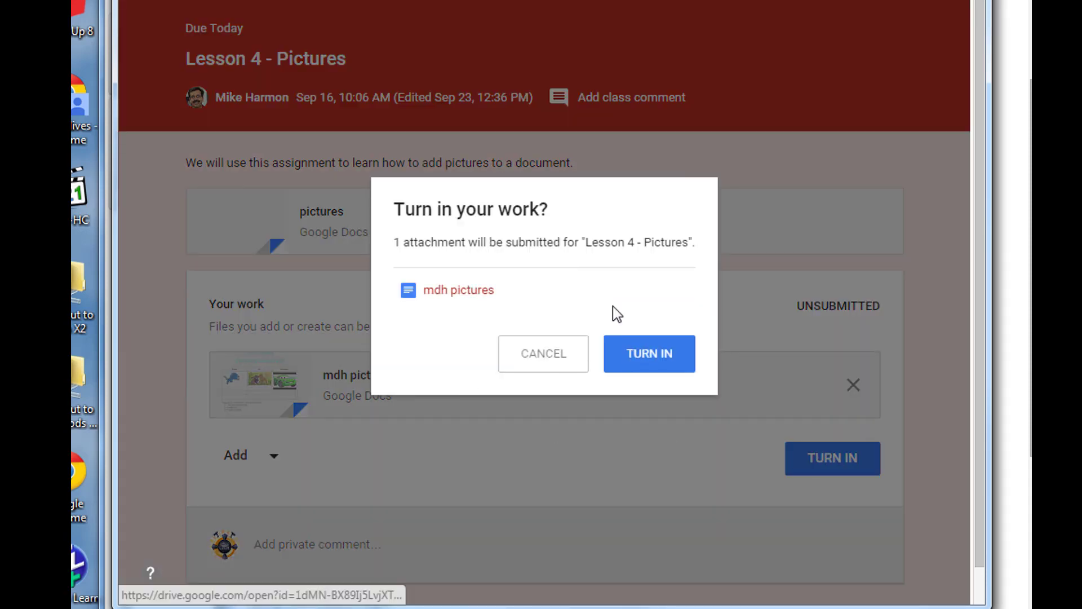
left_click(658, 365)
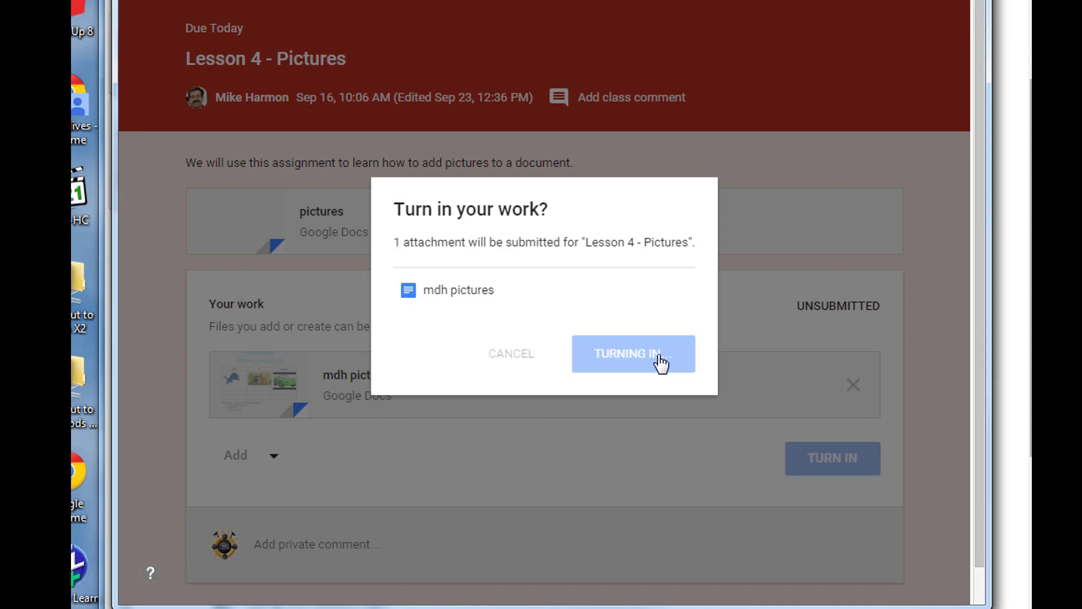